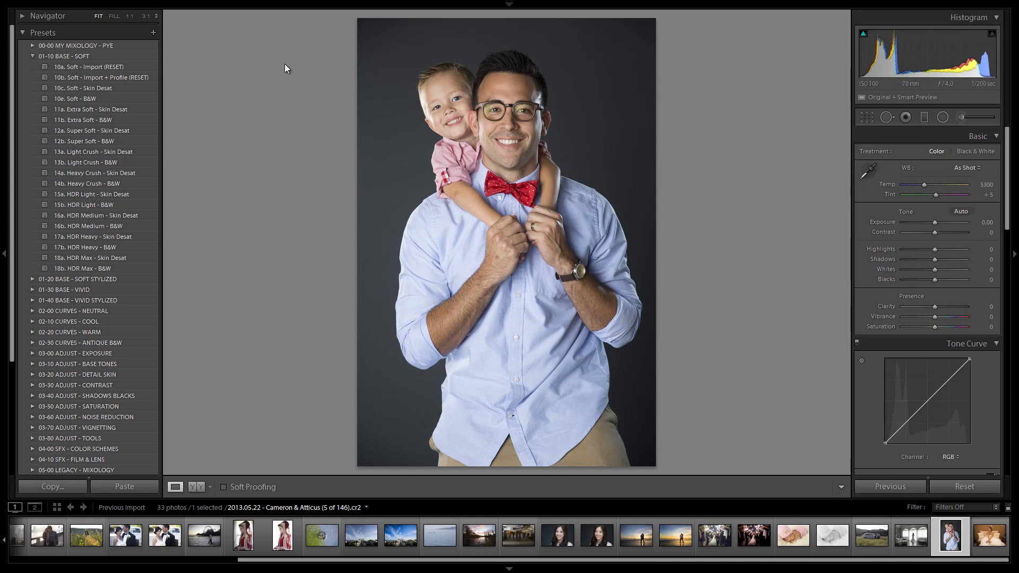
# View the photo's shooting-info overlay, and hide the toolbar below the image
pyautogui.press('i')
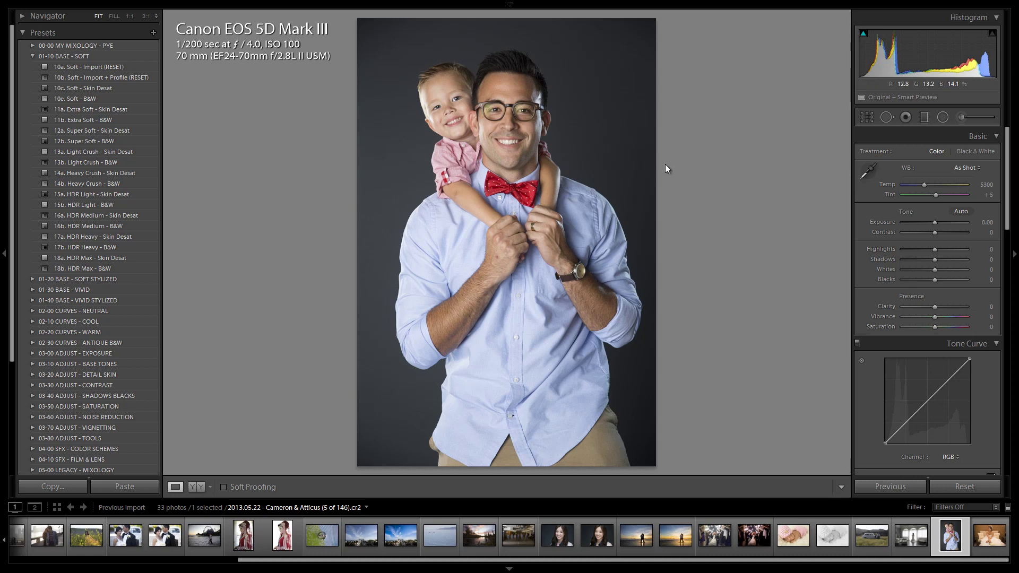
pyautogui.press('i')
pyautogui.press('i')
pyautogui.press('t')
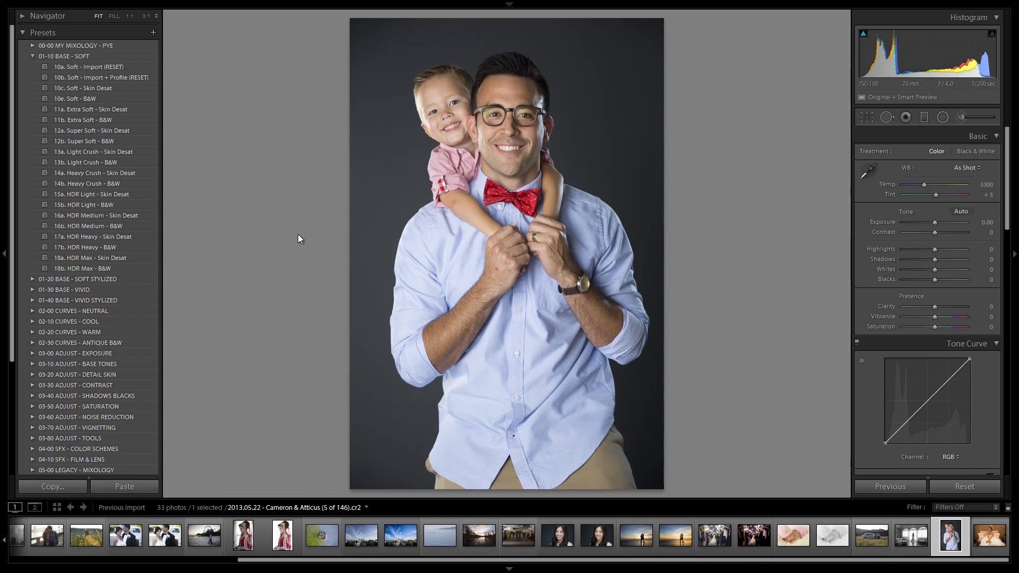
# Compare the HDR Skin Desat presets from Light to Max, keep 16a. HDR Medium - Skin Desat, and collapse the 01-10 BASE - SOFT folder
pyautogui.click(117, 195)
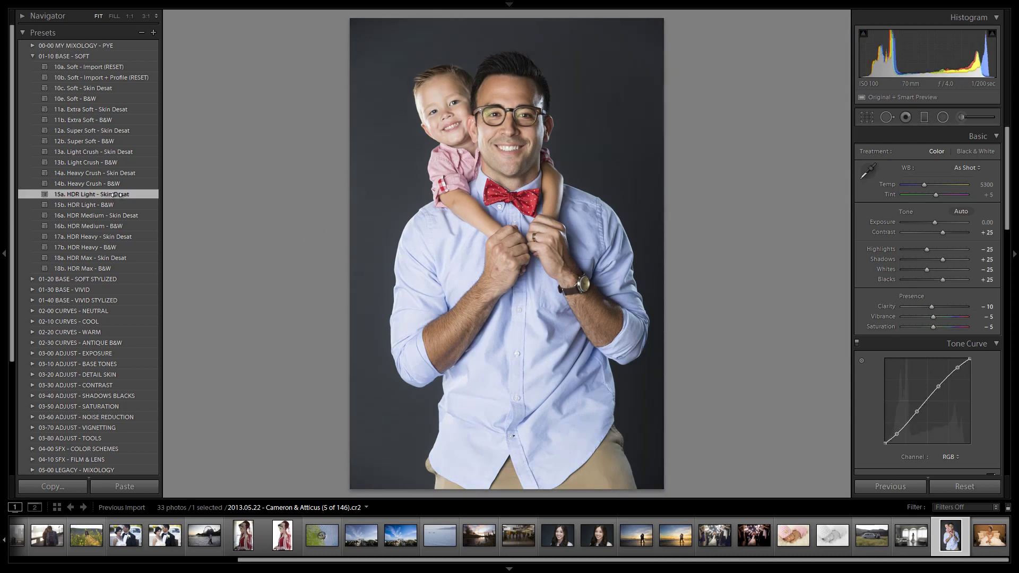
pyautogui.click(110, 215)
pyautogui.click(103, 237)
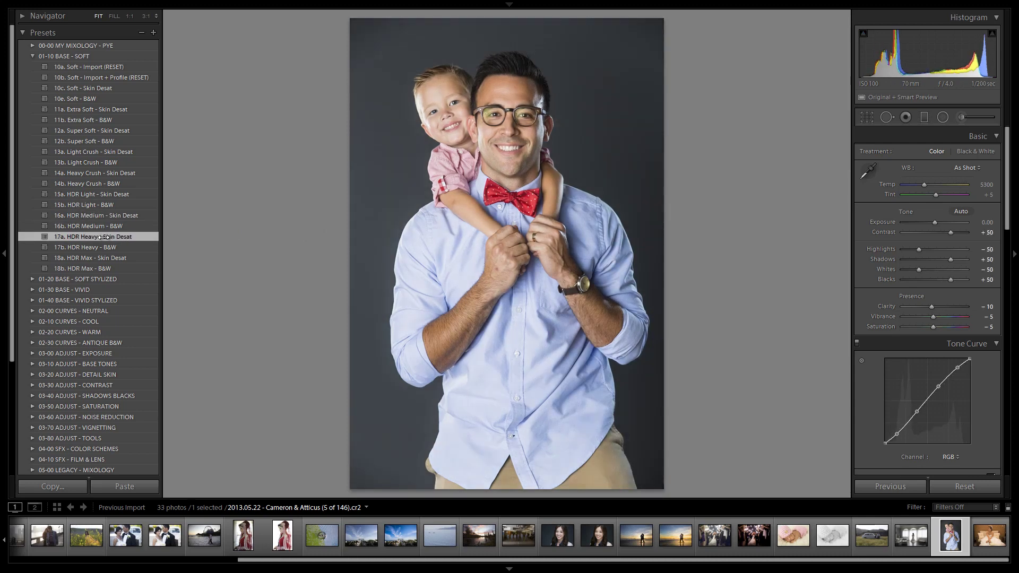
pyautogui.click(105, 257)
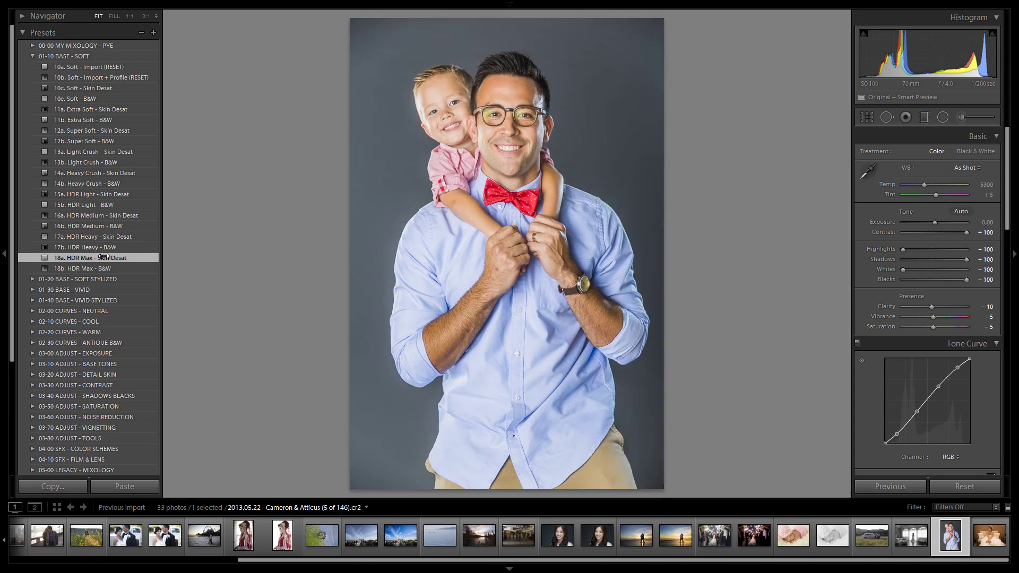
pyautogui.click(103, 237)
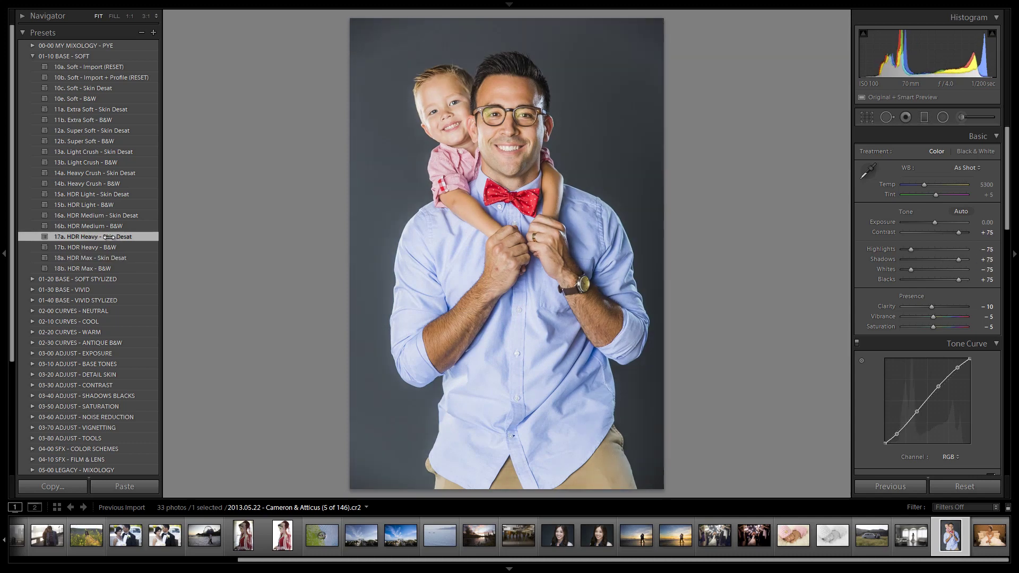
pyautogui.click(128, 216)
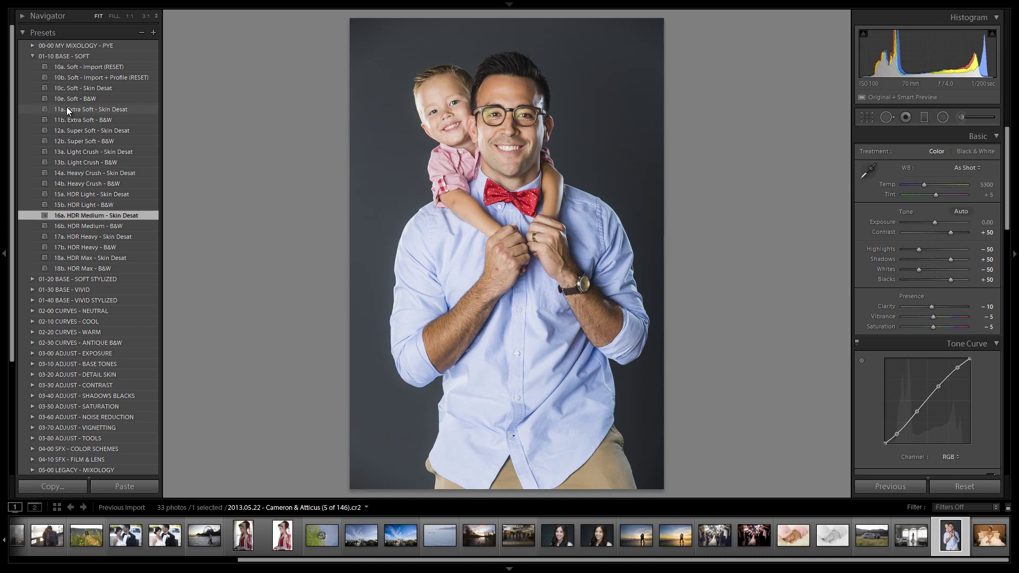
pyautogui.click(32, 56)
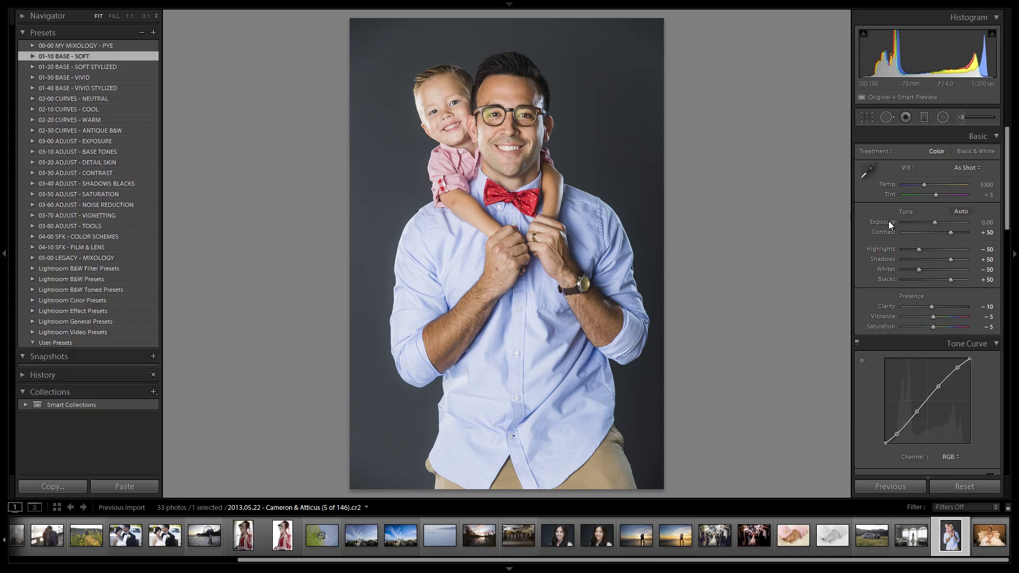
# Set Exposure to -0.20 and sample a custom white balance from the man's teeth
pyautogui.scroll(-3, 934, 221)
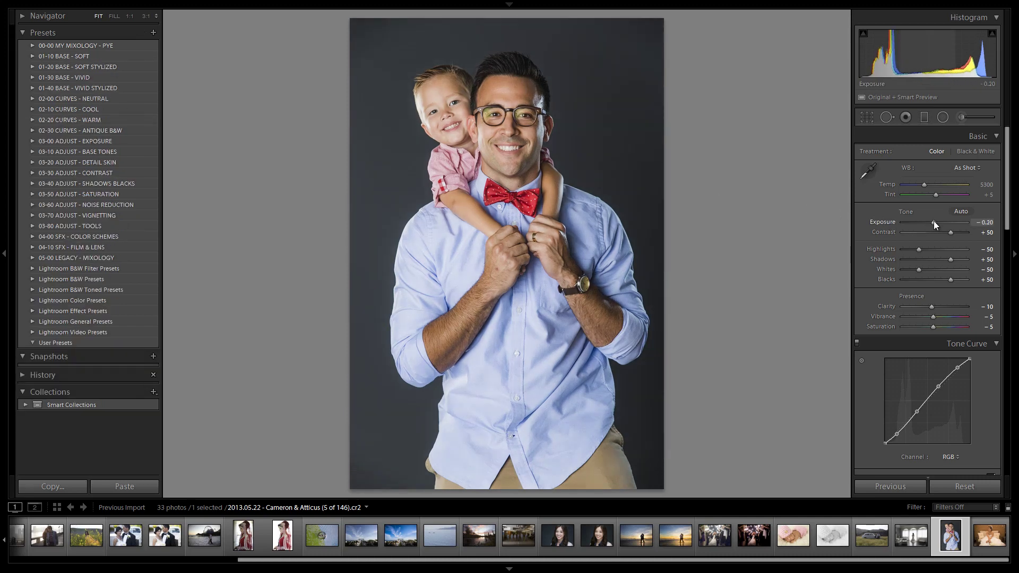
pyautogui.scroll(1, 934, 221)
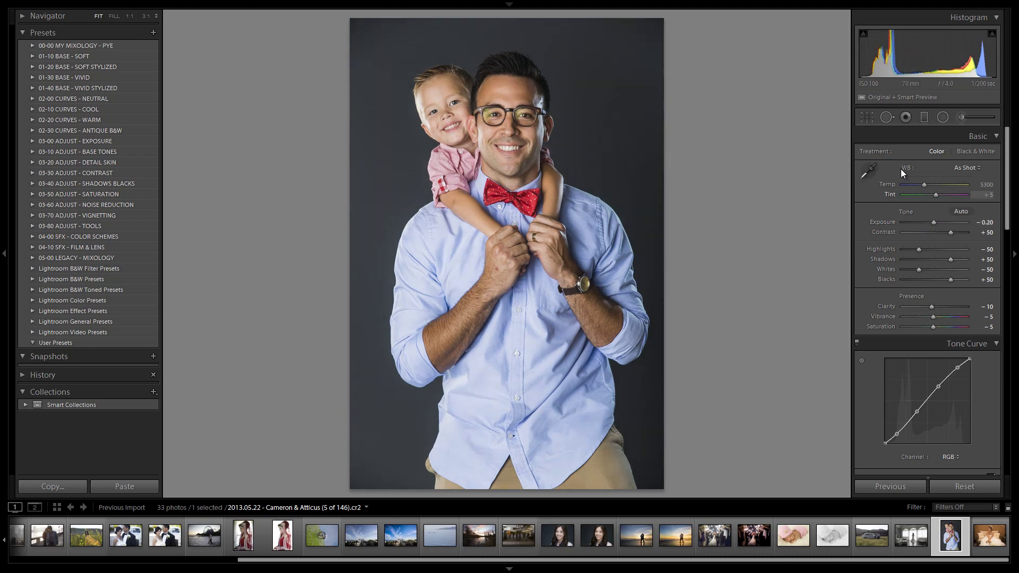
pyautogui.click(868, 170)
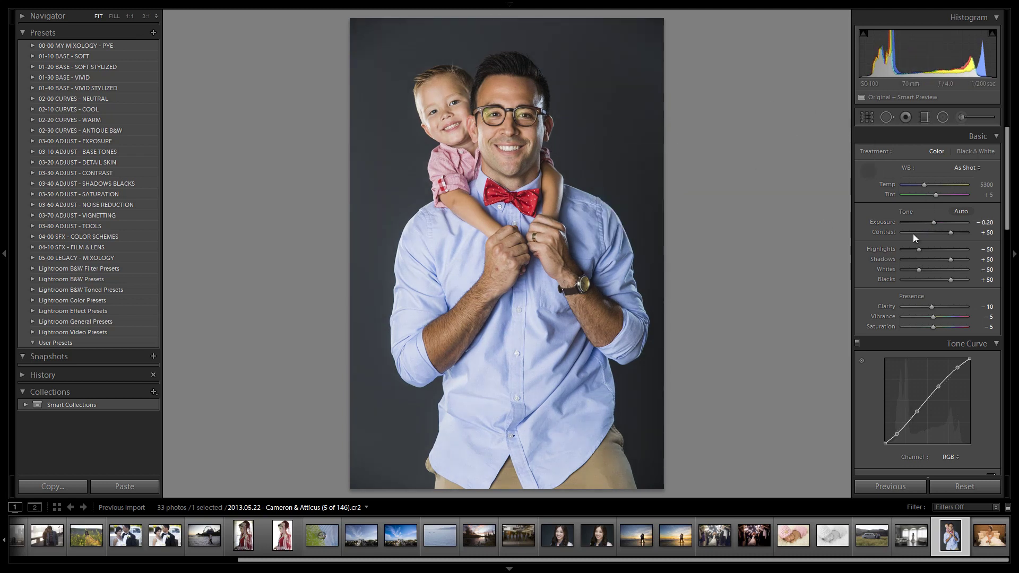
pyautogui.click(512, 148)
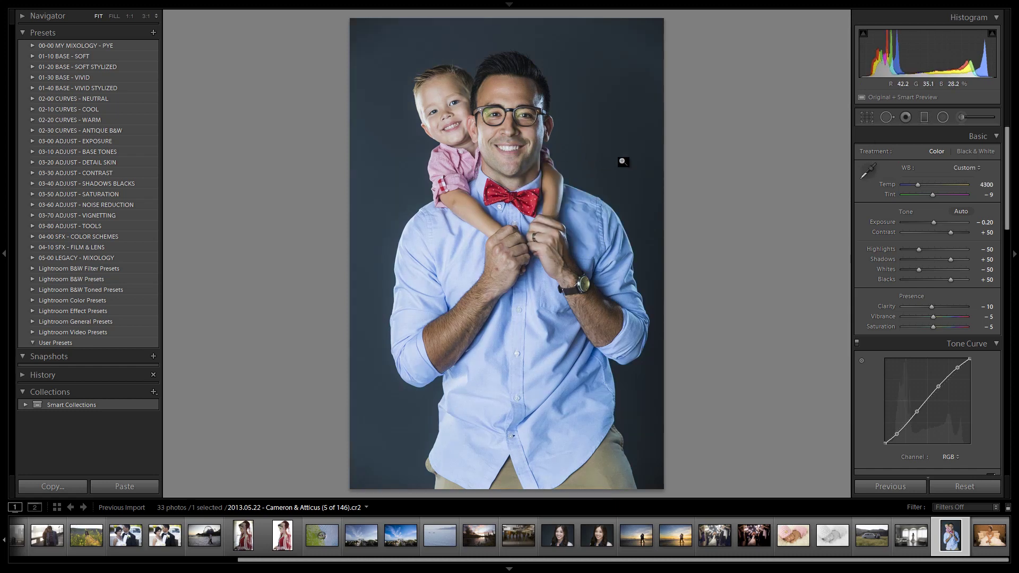
# Fine-tune the white balance to Tint +16 and Temp 5000
pyautogui.press('shift')
pyautogui.scroll(4, 944, 196)
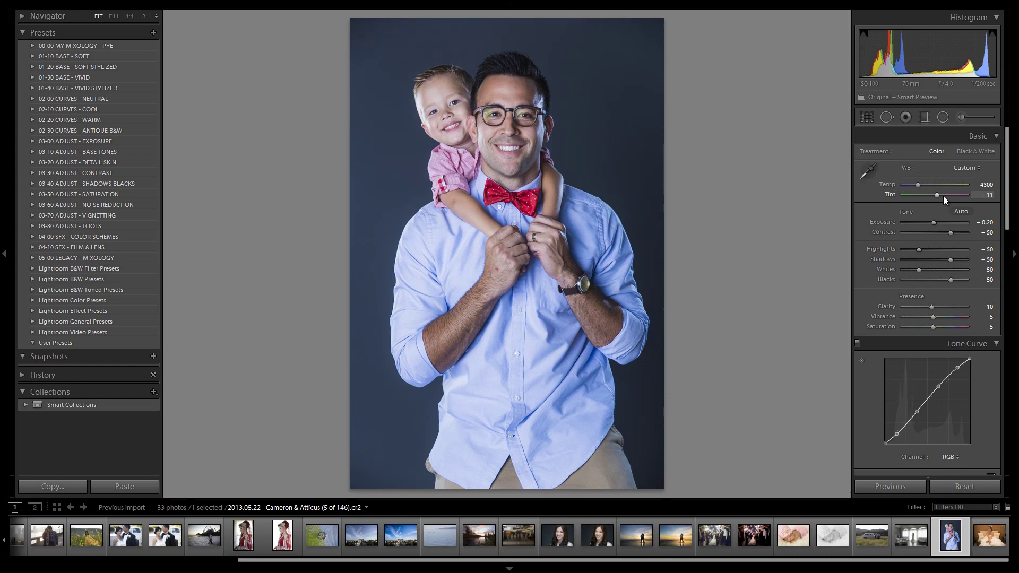
pyautogui.scroll(1, 944, 196)
pyautogui.scroll(2, 947, 186)
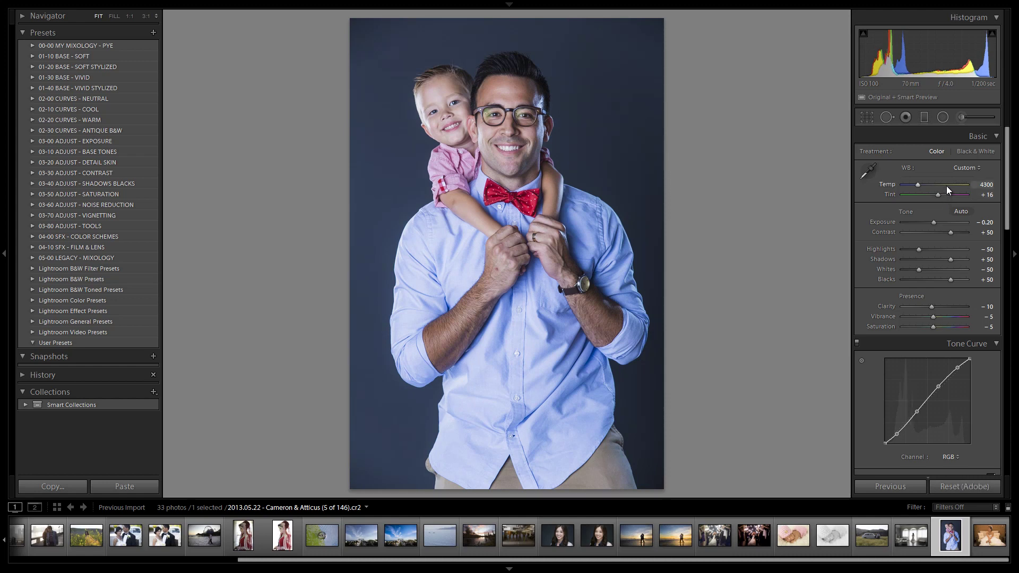
pyautogui.scroll(3, 946, 185)
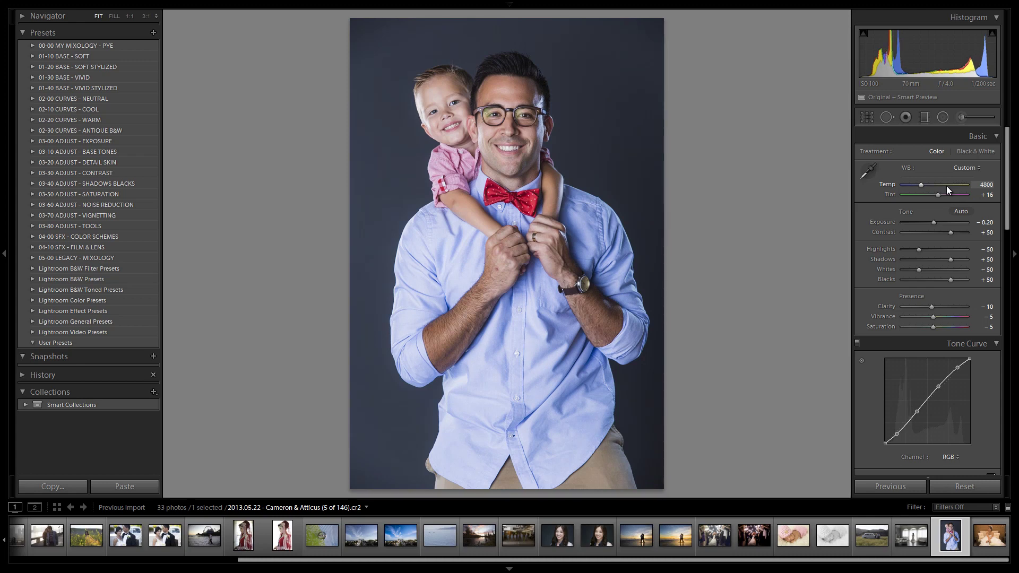
pyautogui.scroll(-1, 937, 194)
pyautogui.scroll(1, 937, 193)
pyautogui.scroll(1, 938, 186)
pyautogui.scroll(-1, 938, 186)
pyautogui.scroll(3, 938, 186)
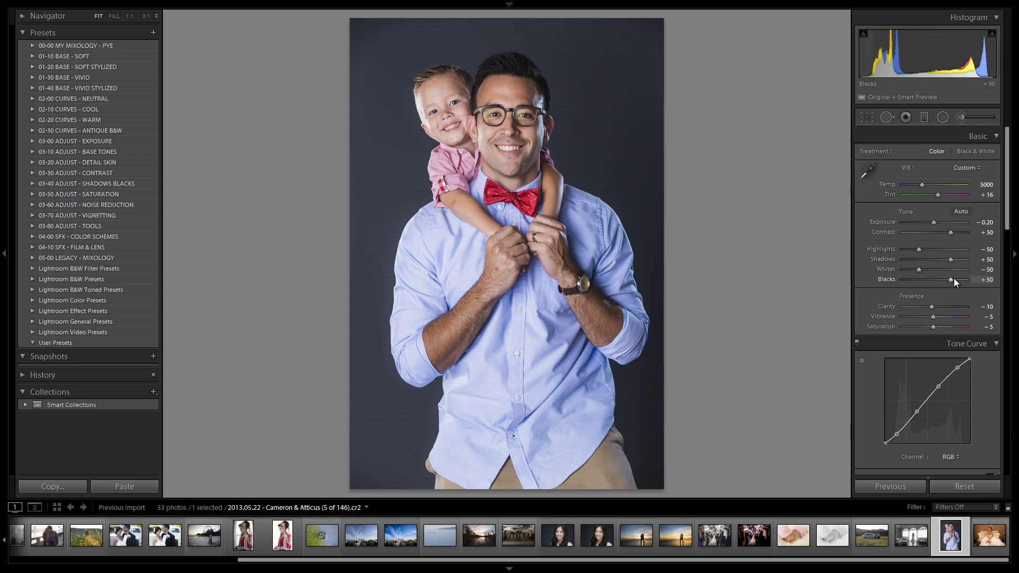
# Reset Vibrance, Saturation and the Red and Orange HSL saturation values to 0
pyautogui.scroll(-6, 948, 248)
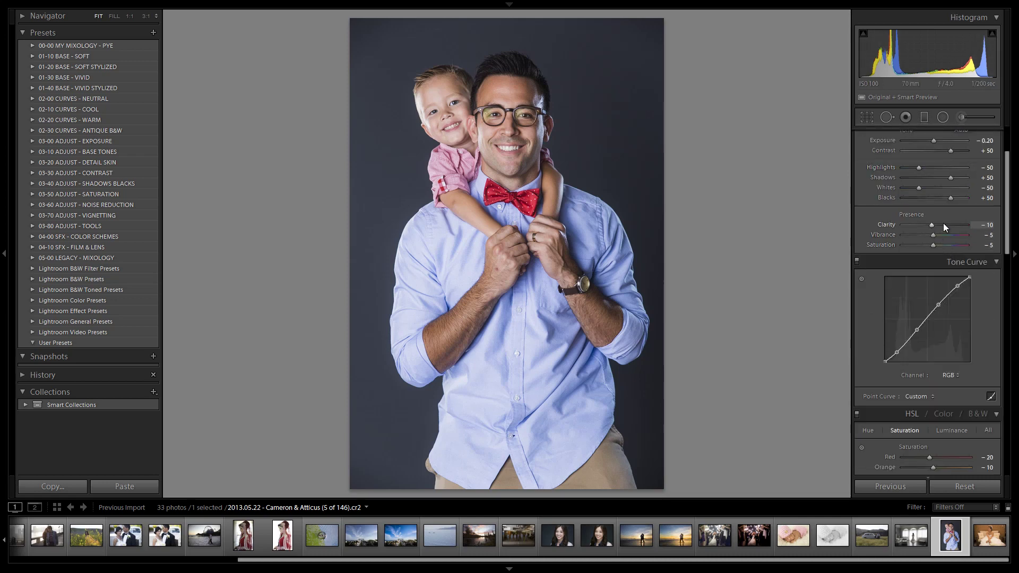
pyautogui.scroll(2, 935, 230)
pyautogui.scroll(-2, 945, 259)
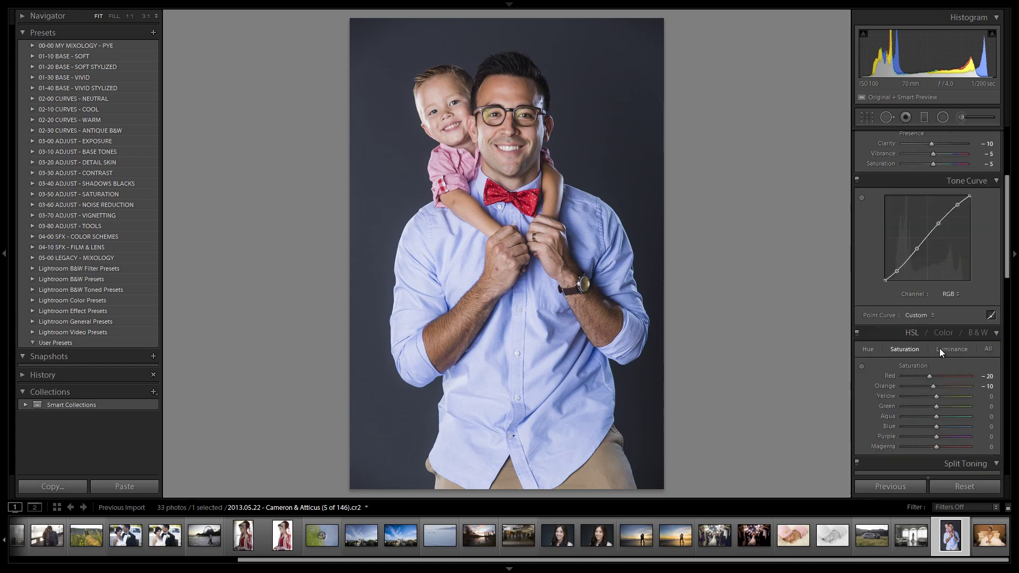
pyautogui.doubleClick(934, 154)
pyautogui.doubleClick(934, 163)
pyautogui.doubleClick(935, 375)
pyautogui.doubleClick(935, 387)
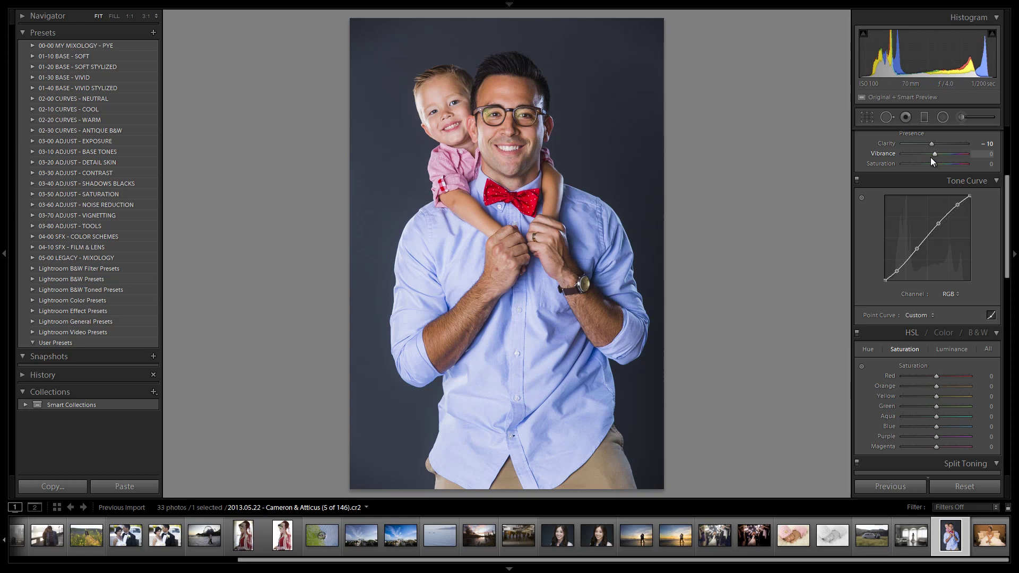
# Undo the four resets of Vibrance, Saturation and the Red and Orange HSL saturation
pyautogui.hotkey('ctrl', 'z')
pyautogui.hotkey('ctrl', 'z')
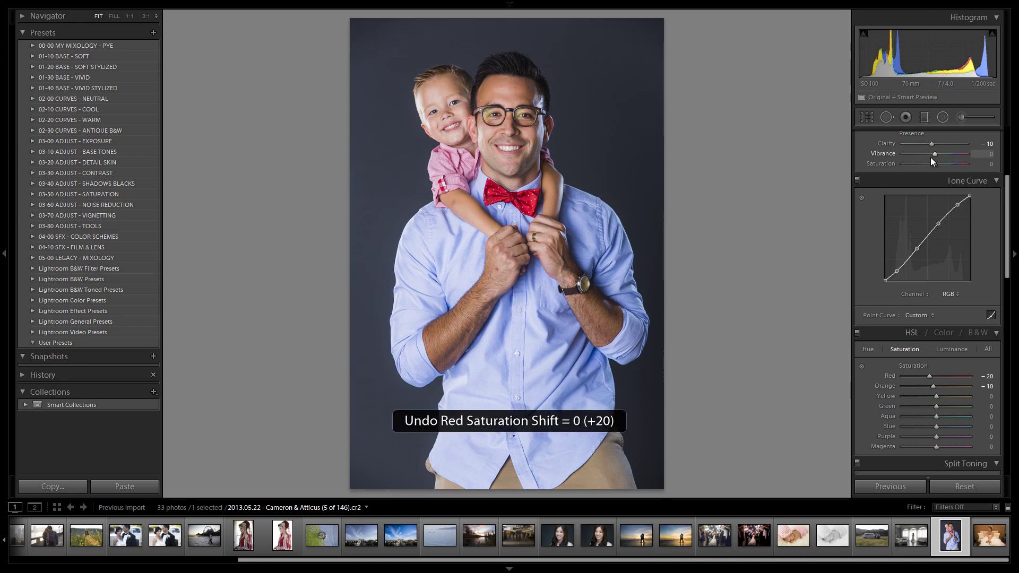
pyautogui.hotkey('ctrl', 'z')
pyautogui.hotkey('ctrl', 'z')
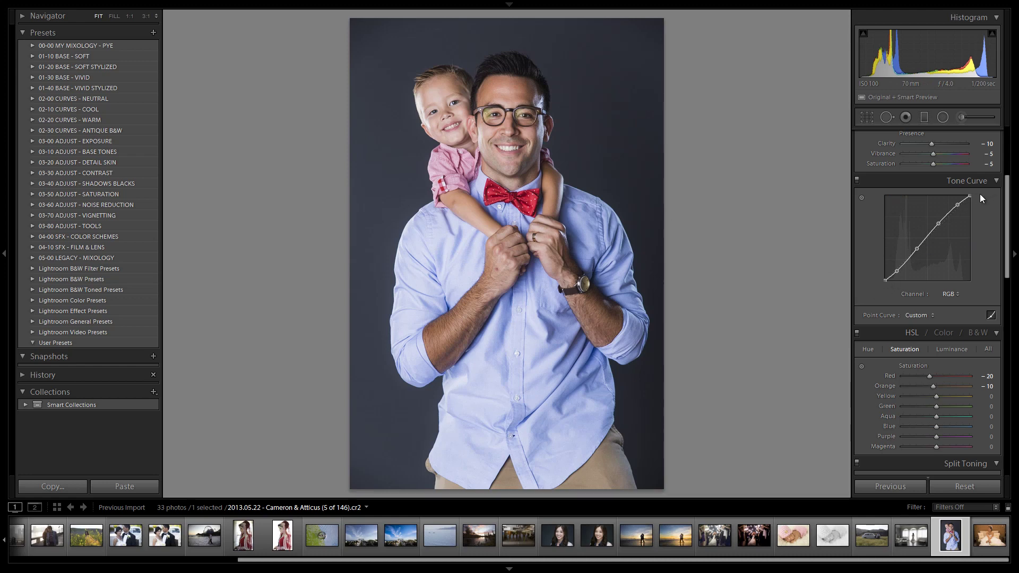
# Examine the preset's sharpening and noise reduction settings and their effect on the faces, bow tie and hands at 1:1 zoom
pyautogui.scroll(-3, 979, 263)
pyautogui.scroll(-12, 976, 272)
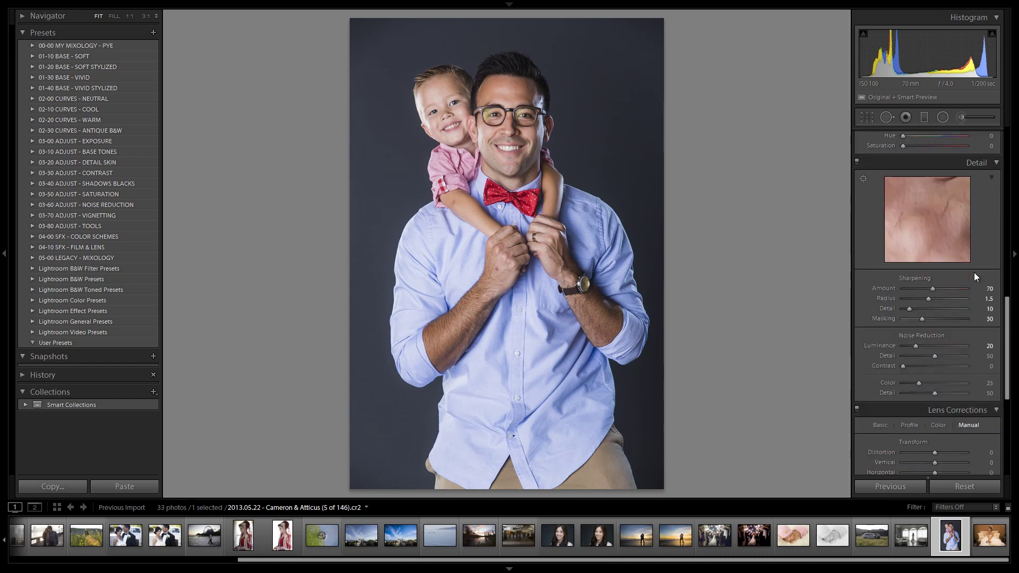
pyautogui.scroll(-3, 973, 273)
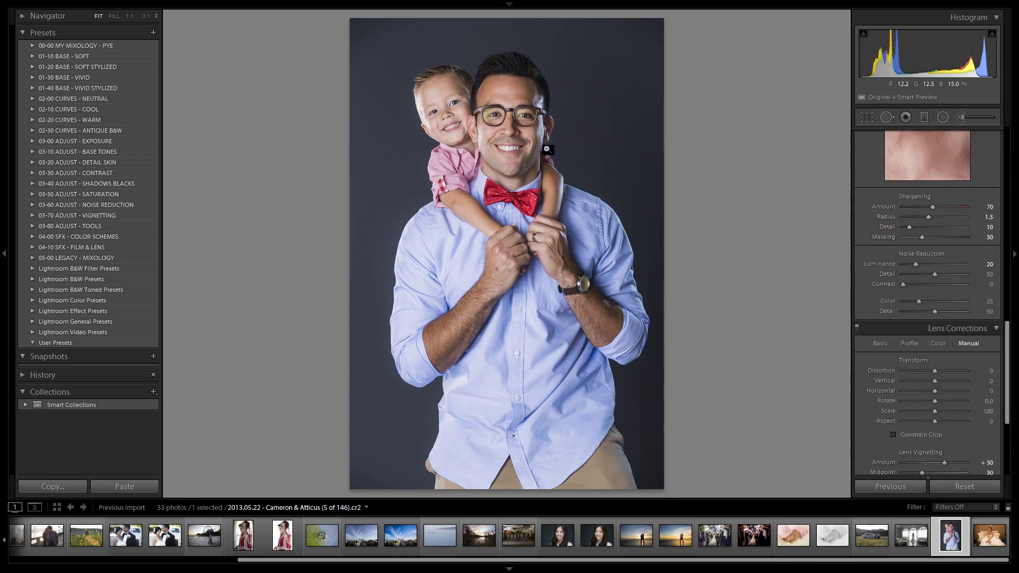
pyautogui.click(508, 113)
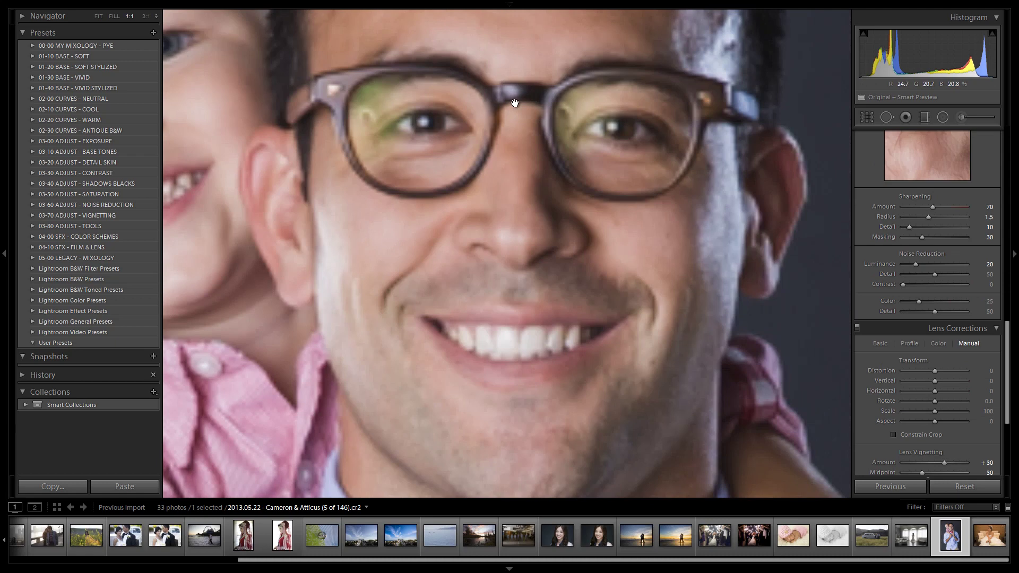
pyautogui.moveTo(512, 105); pyautogui.dragTo(546, 200)
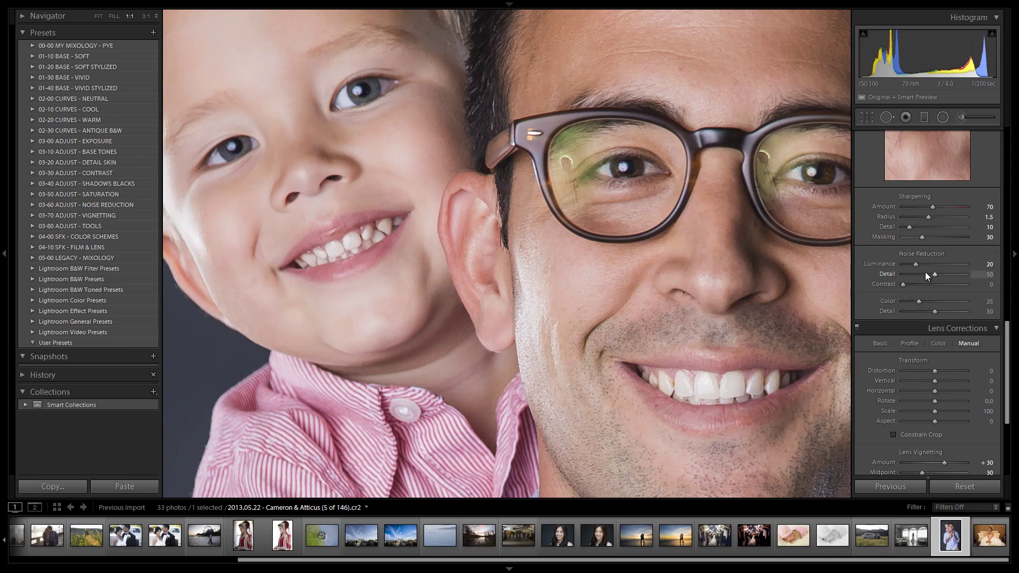
pyautogui.scroll(-4, 739, 294)
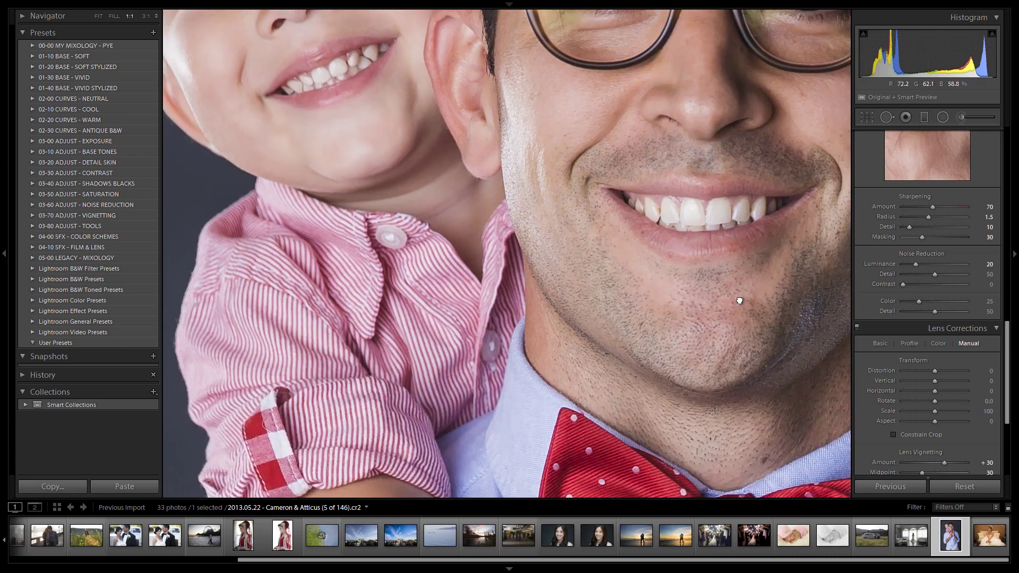
pyautogui.scroll(-15, 739, 300)
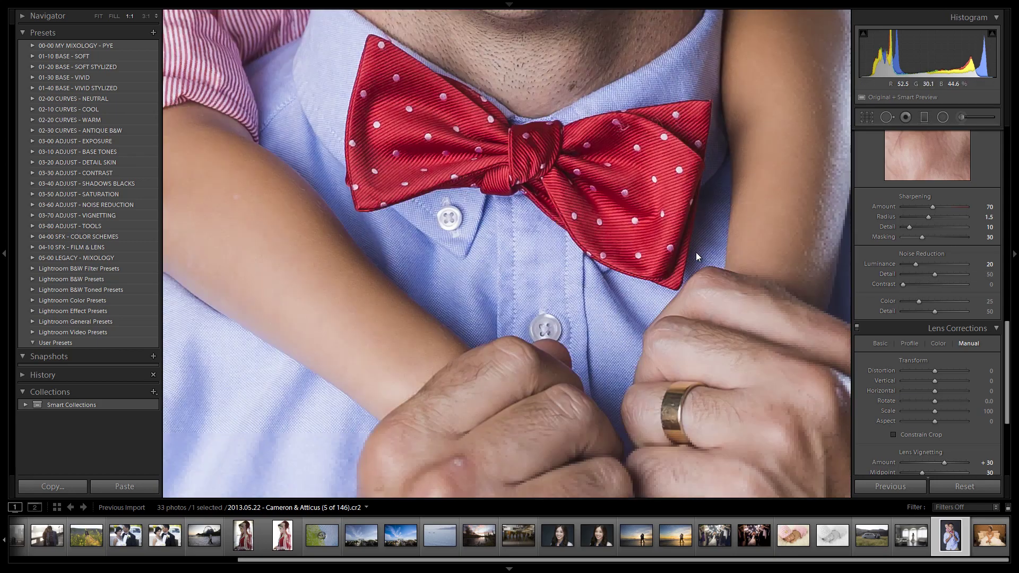
pyautogui.click(698, 253)
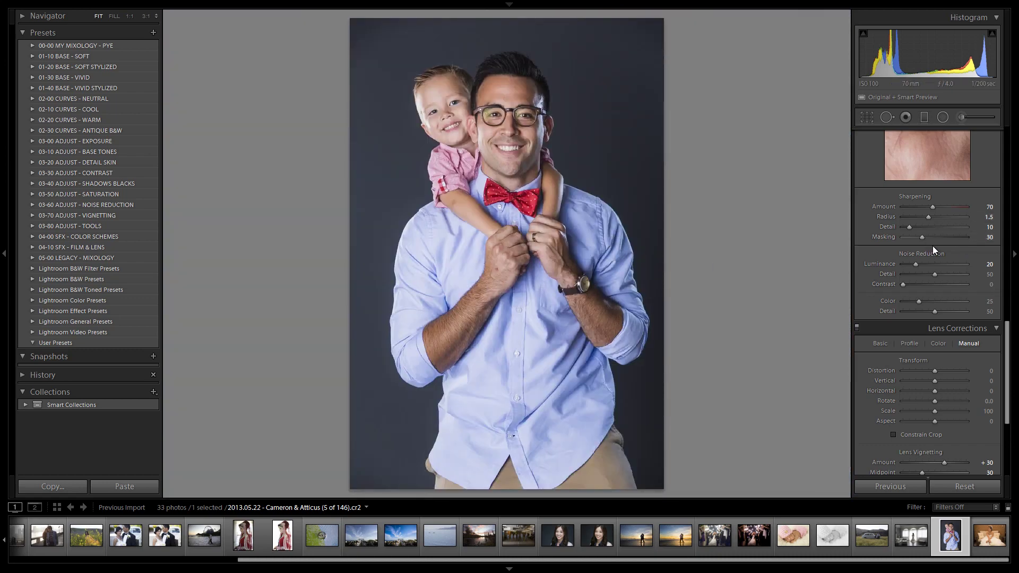
pyautogui.click(491, 136)
pyautogui.moveTo(464, 124); pyautogui.dragTo(642, 334)
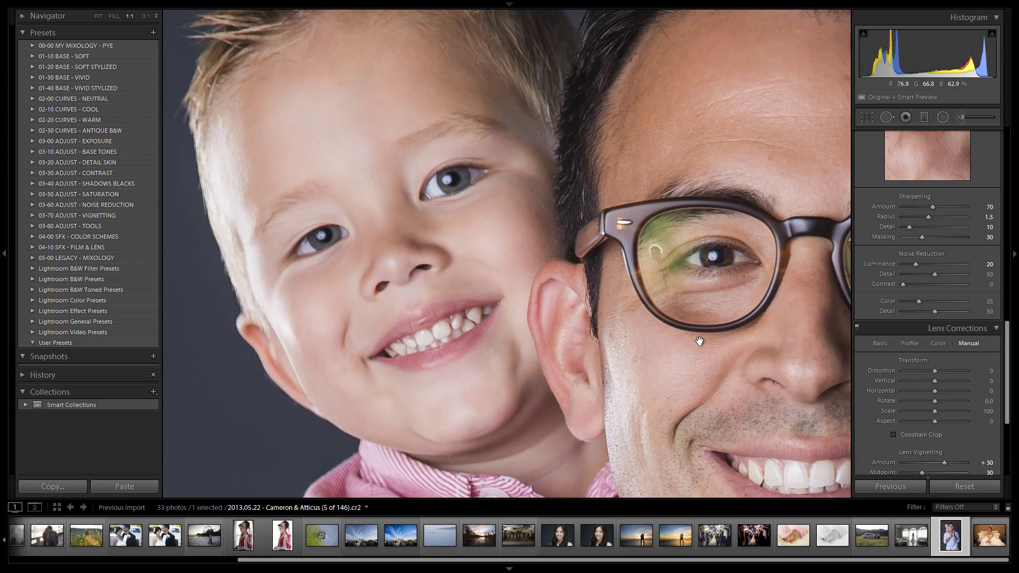
pyautogui.moveTo(828, 305); pyautogui.dragTo(643, 341)
pyautogui.click(644, 341)
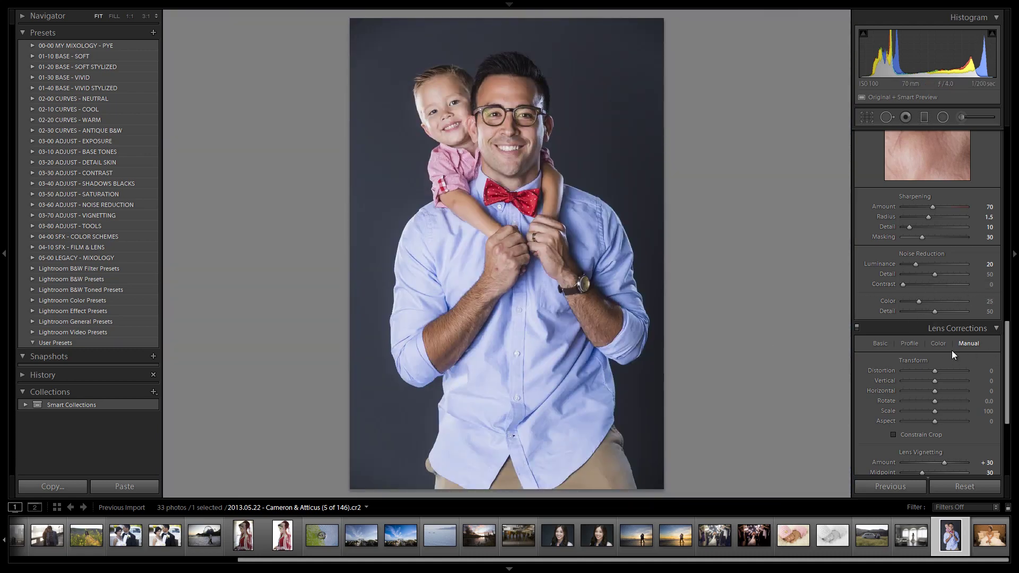
# Review the Lens Vignetting and Effects settings applied by the preset
pyautogui.scroll(-5, 952, 354)
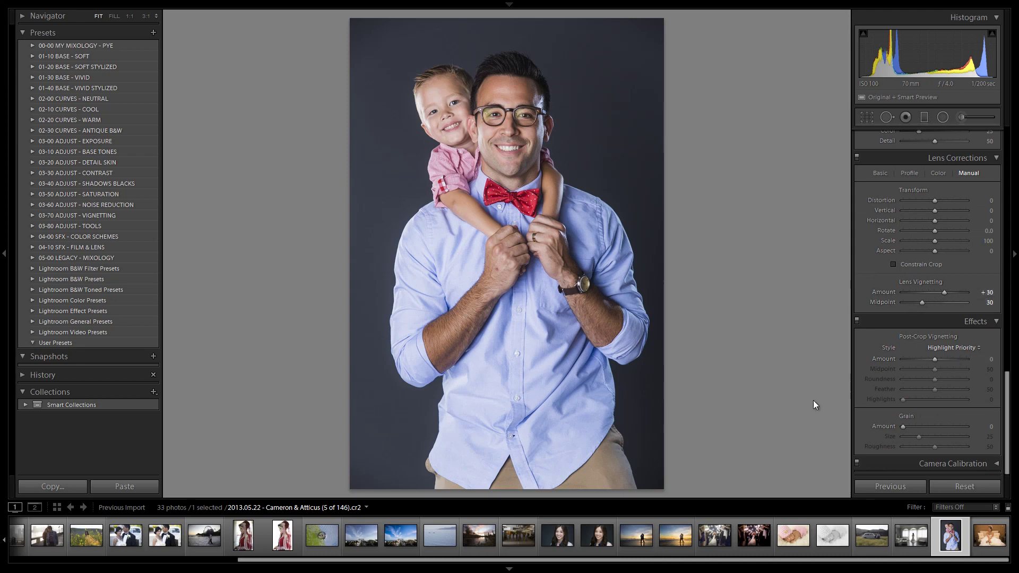
pyautogui.click(509, 4)
pyautogui.scroll(10, 932, 395)
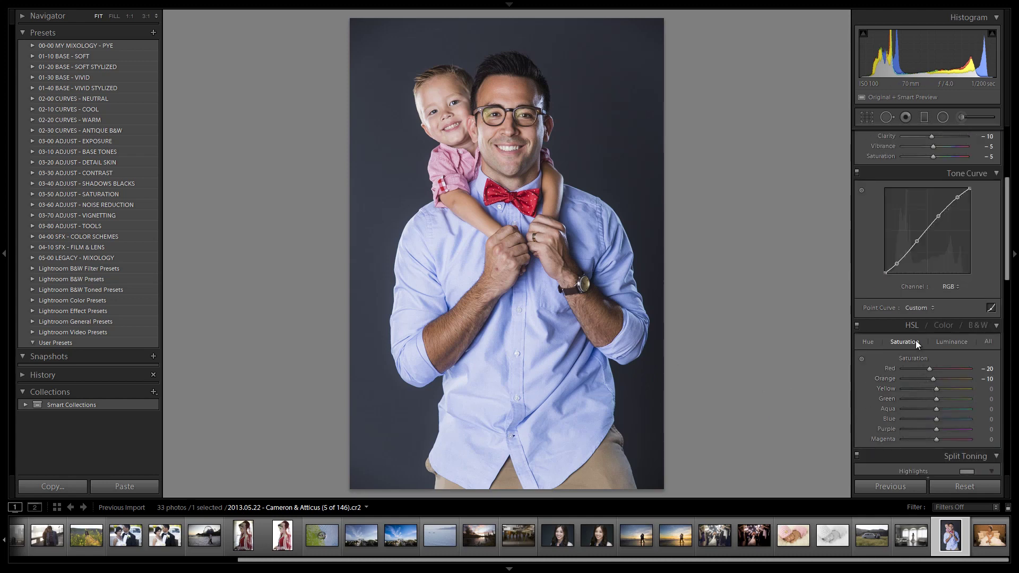
pyautogui.scroll(3, 915, 339)
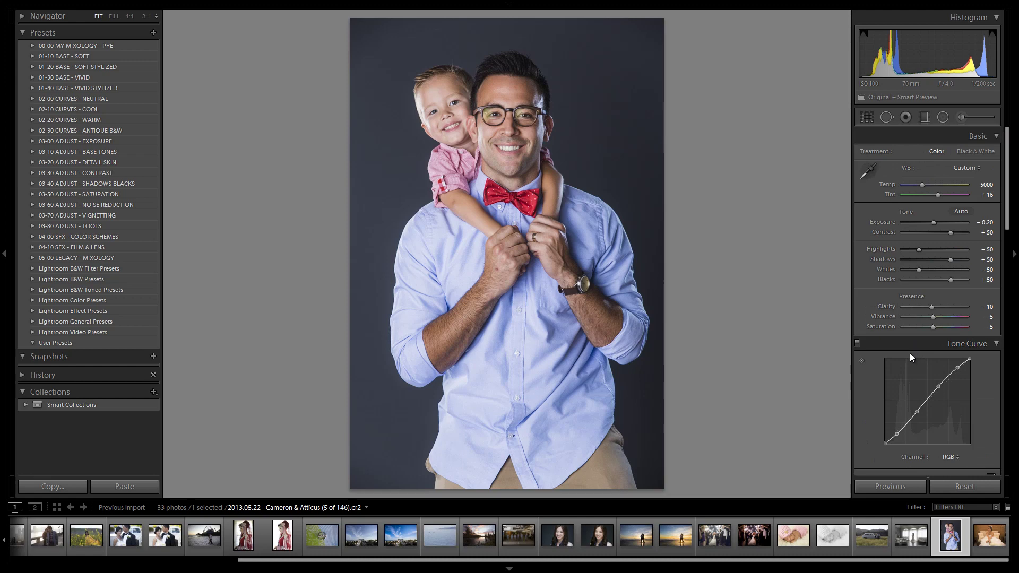
# Paint over the whole photo with the Adjustment Brush at size 33.7, using the 11 General | All Purpose effect
pyautogui.click(964, 116)
pyautogui.click(960, 117)
pyautogui.press('\\')
pyautogui.press('\\')
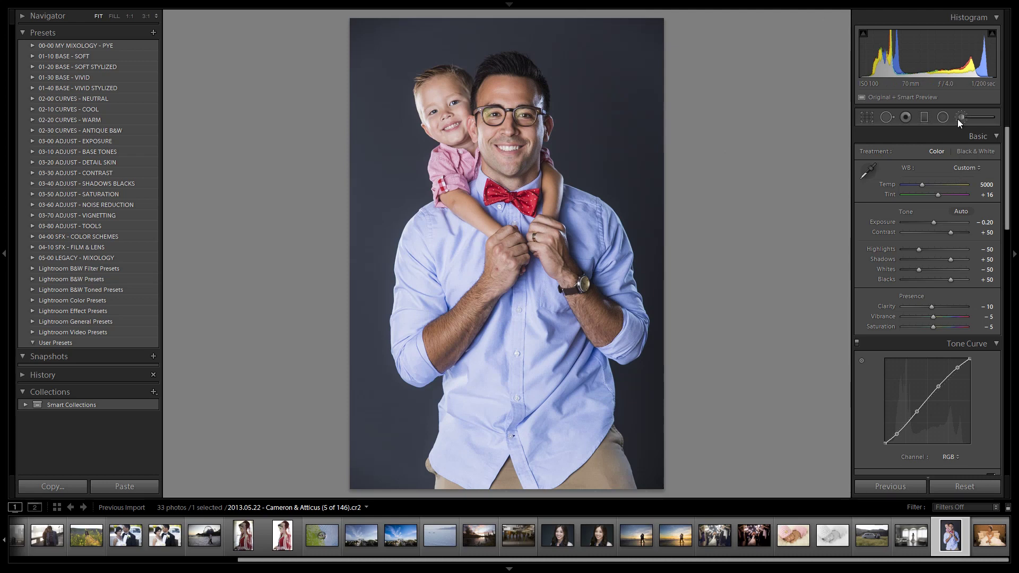
pyautogui.click(909, 152)
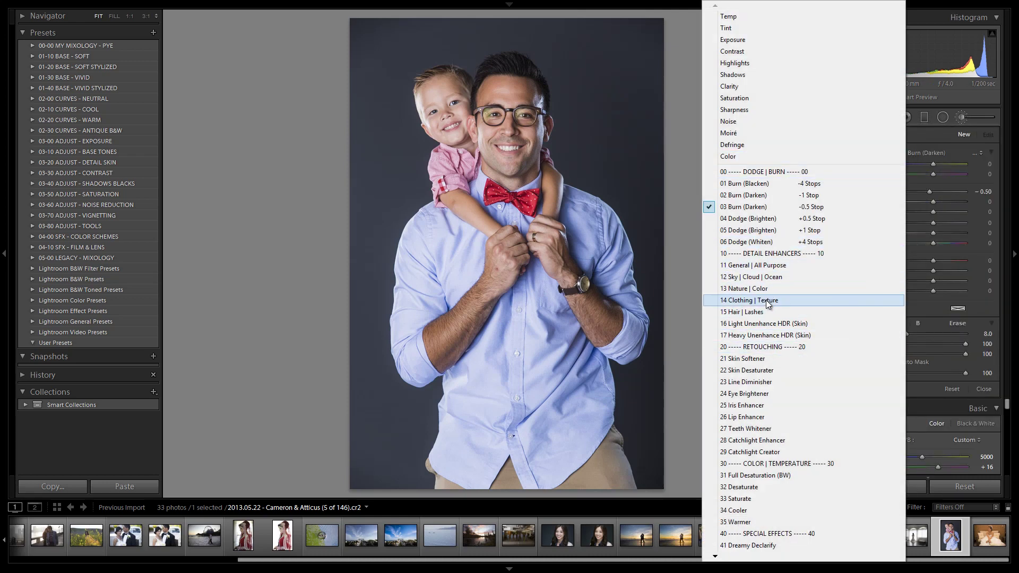
pyautogui.click(775, 267)
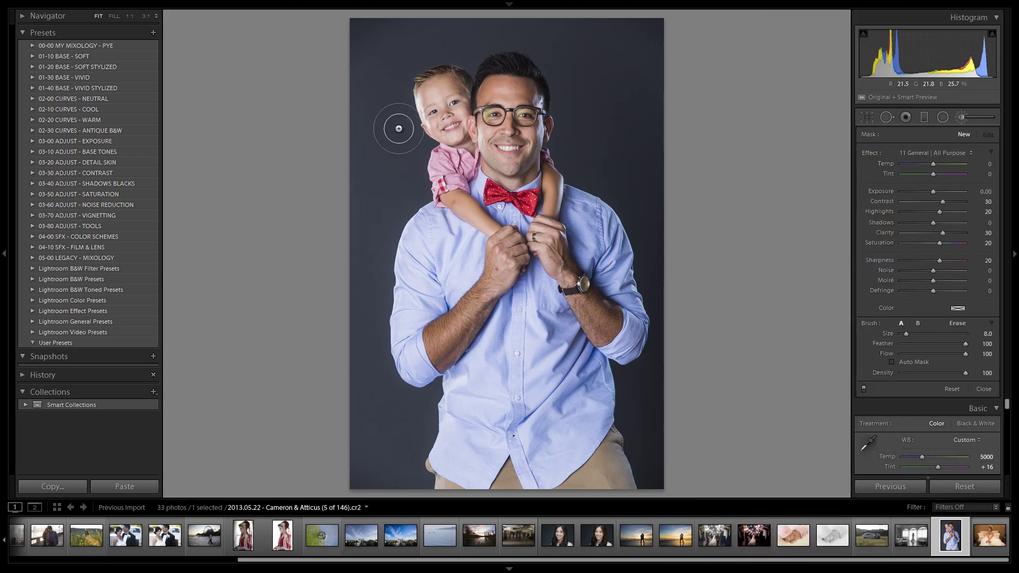
pyautogui.moveTo(914, 338); pyautogui.dragTo(923, 335)
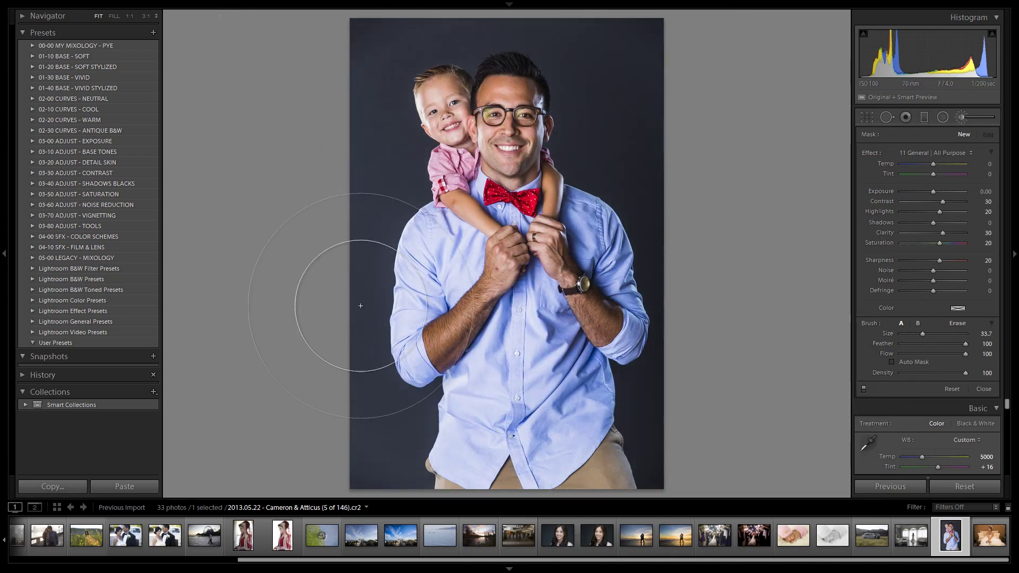
pyautogui.click(355, 83)
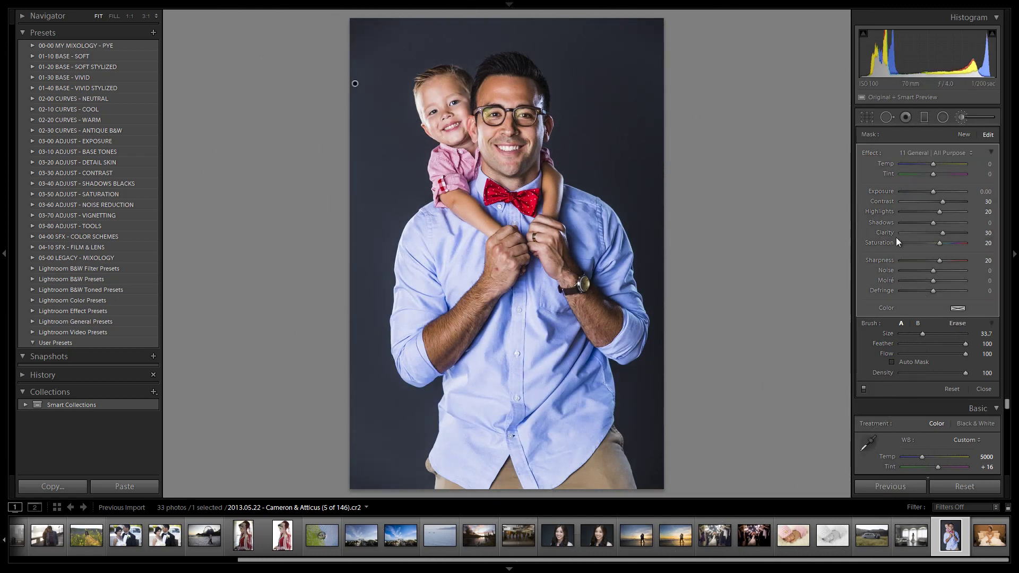
# Change the painted mask's effect to 14 Clothing | Texture and erase it from the man's face at eraser size 8.0
pyautogui.click(939, 156)
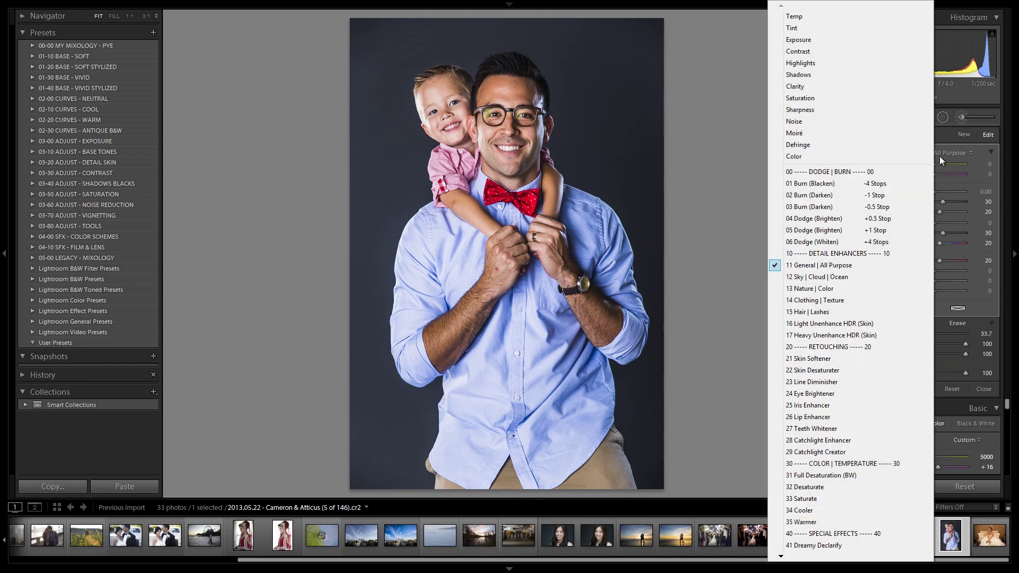
pyautogui.click(855, 299)
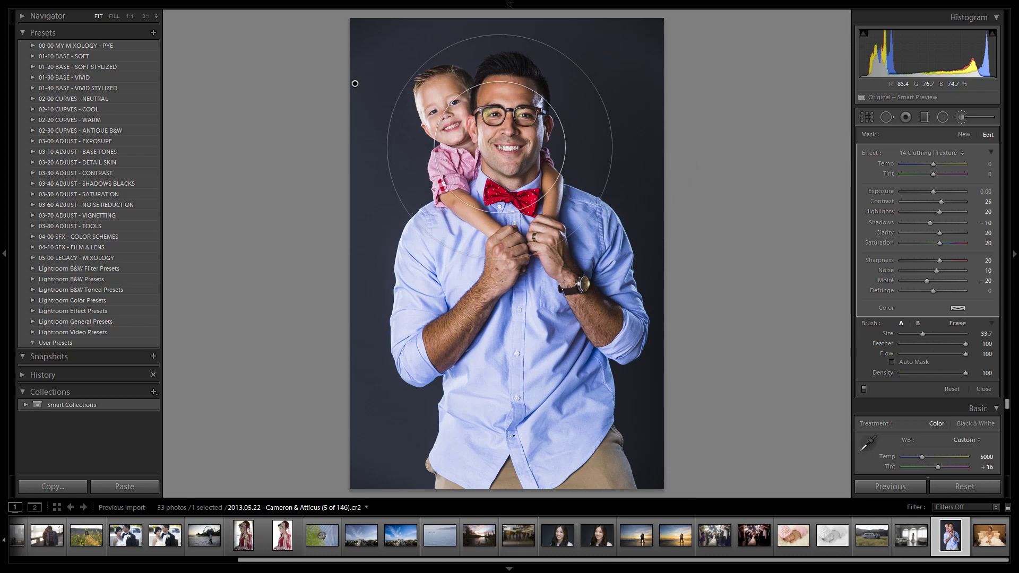
pyautogui.press('alt')
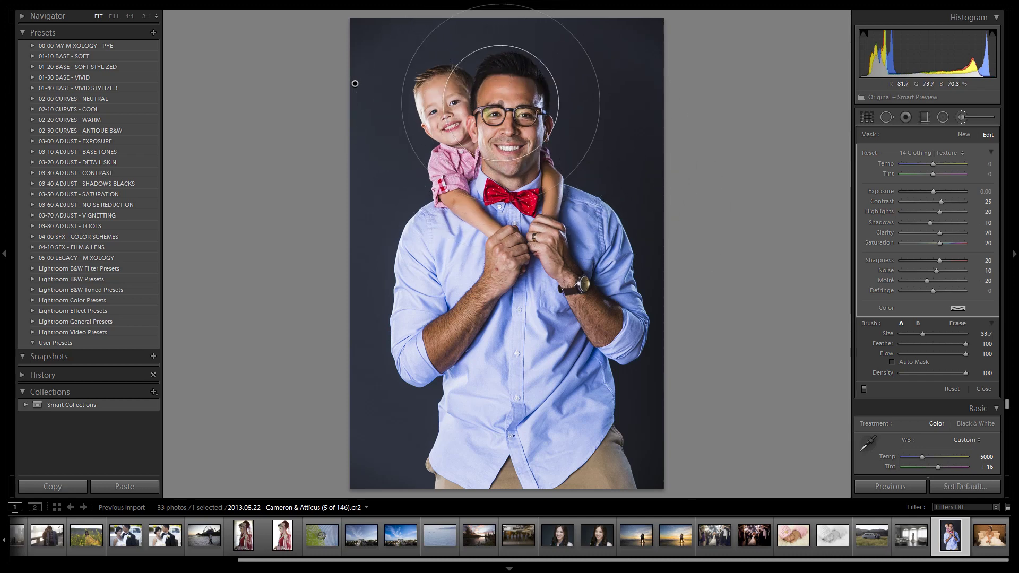
pyautogui.click(908, 334)
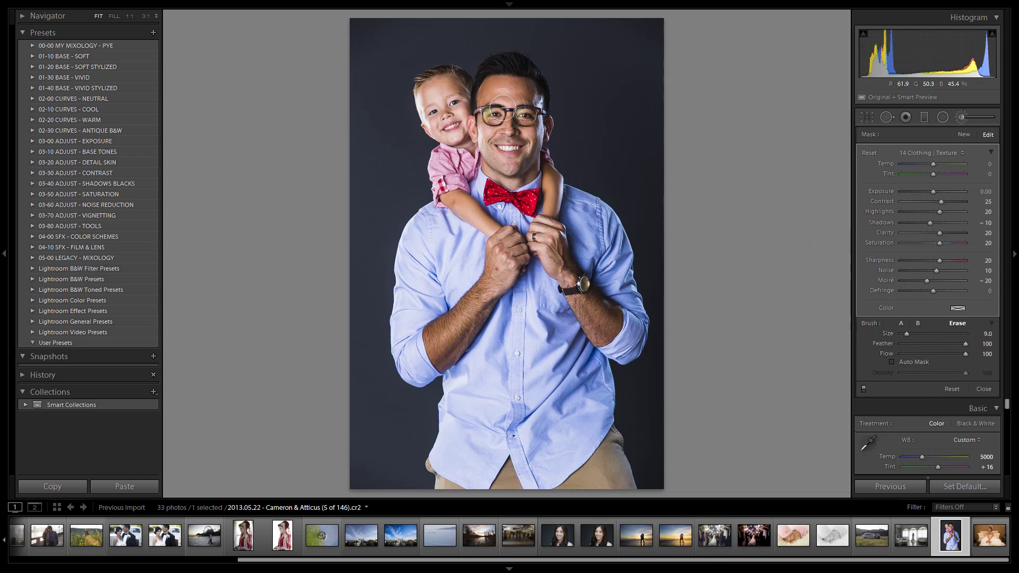
pyautogui.scroll(-1, 491, 144)
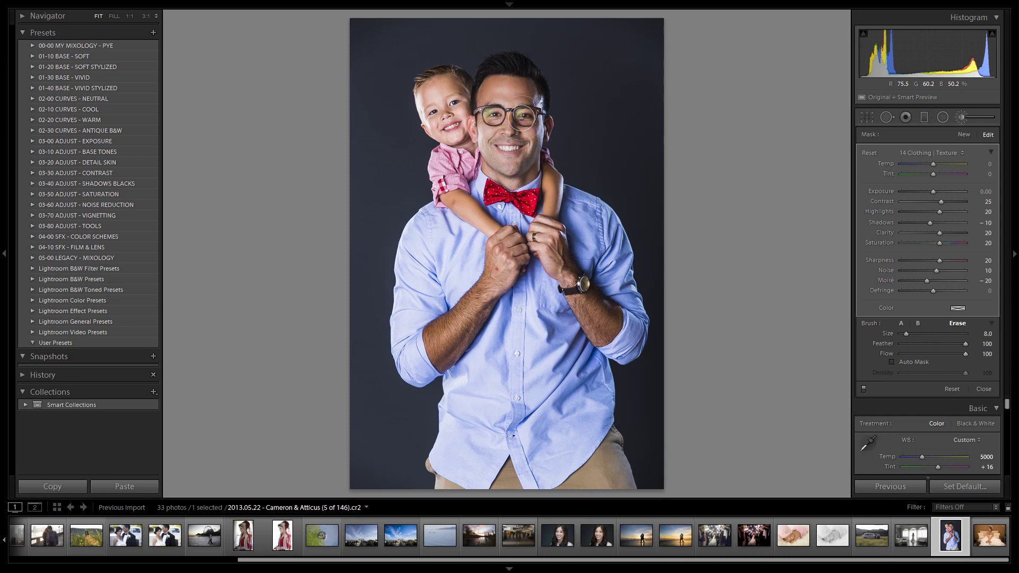
pyautogui.scroll(5, 501, 127)
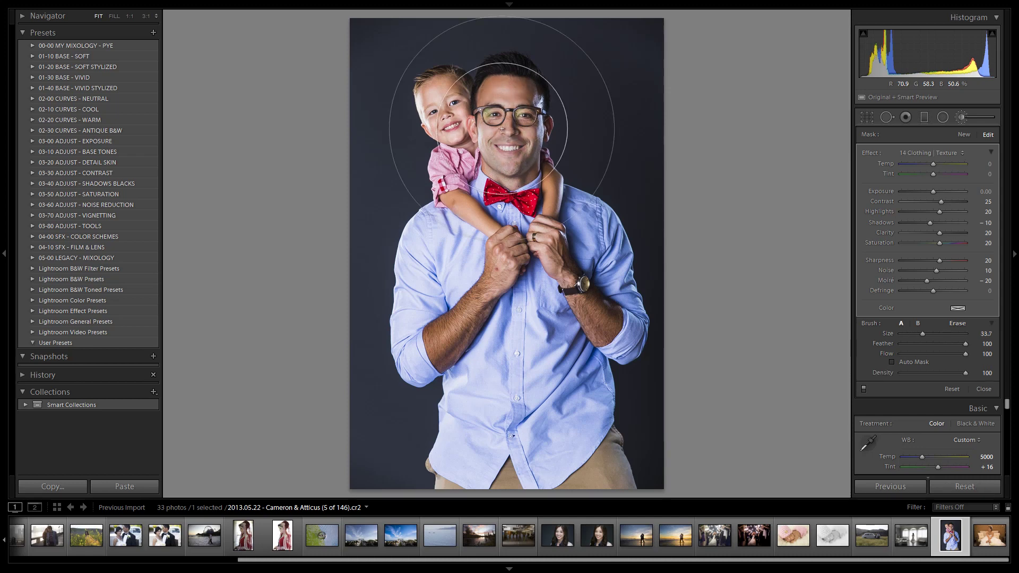
# Show the mask overlay and erase the effect from the boy's face at eraser size 5.0
pyautogui.moveTo(355, 83)
pyautogui.scroll(-2, 485, 112)
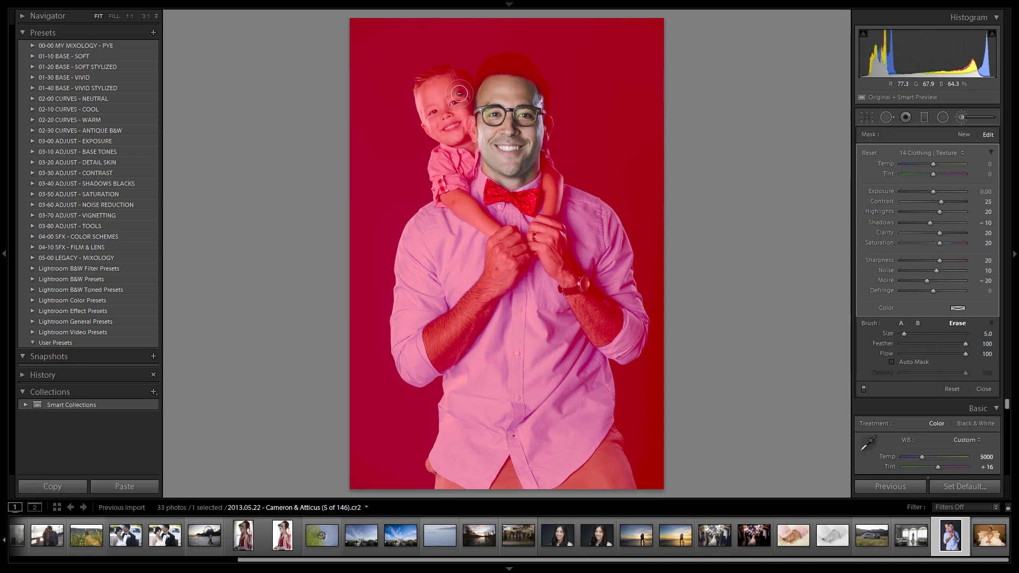
pyautogui.moveTo(448, 80)
pyautogui.mouseDown()
pyautogui.moveTo(424, 101)
pyautogui.moveTo(430, 119)
pyautogui.moveTo(435, 97)
pyautogui.moveTo(457, 118)
pyautogui.moveTo(444, 90)
pyautogui.moveTo(433, 107)
pyautogui.moveTo(439, 128)
pyautogui.moveTo(474, 152)
pyautogui.moveTo(471, 141)
pyautogui.moveTo(431, 128)
pyautogui.moveTo(425, 95)
pyautogui.moveTo(444, 81)
pyautogui.moveTo(461, 123)
pyautogui.mouseUp()
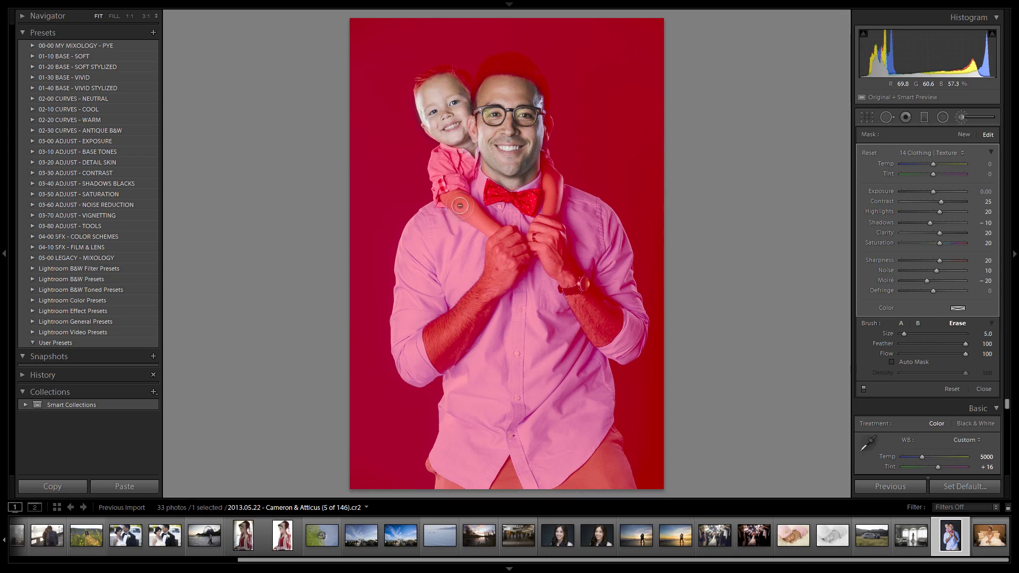
# Erase the brush mask from the boy's arms and the man's hands and forearms at eraser size 5.0
pyautogui.moveTo(452, 196)
pyautogui.mouseDown()
pyautogui.moveTo(504, 239)
pyautogui.moveTo(446, 203)
pyautogui.moveTo(501, 243)
pyautogui.moveTo(511, 236)
pyautogui.moveTo(507, 279)
pyautogui.mouseUp()
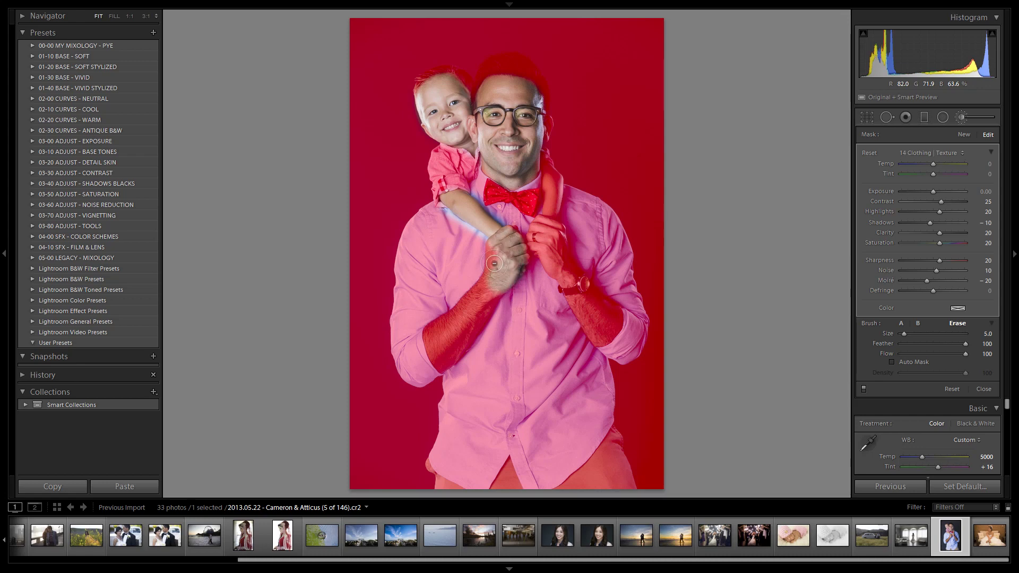
pyautogui.moveTo(494, 250)
pyautogui.mouseDown()
pyautogui.moveTo(472, 298)
pyautogui.moveTo(493, 281)
pyautogui.moveTo(442, 365)
pyautogui.moveTo(432, 333)
pyautogui.moveTo(485, 286)
pyautogui.moveTo(449, 342)
pyautogui.mouseUp()
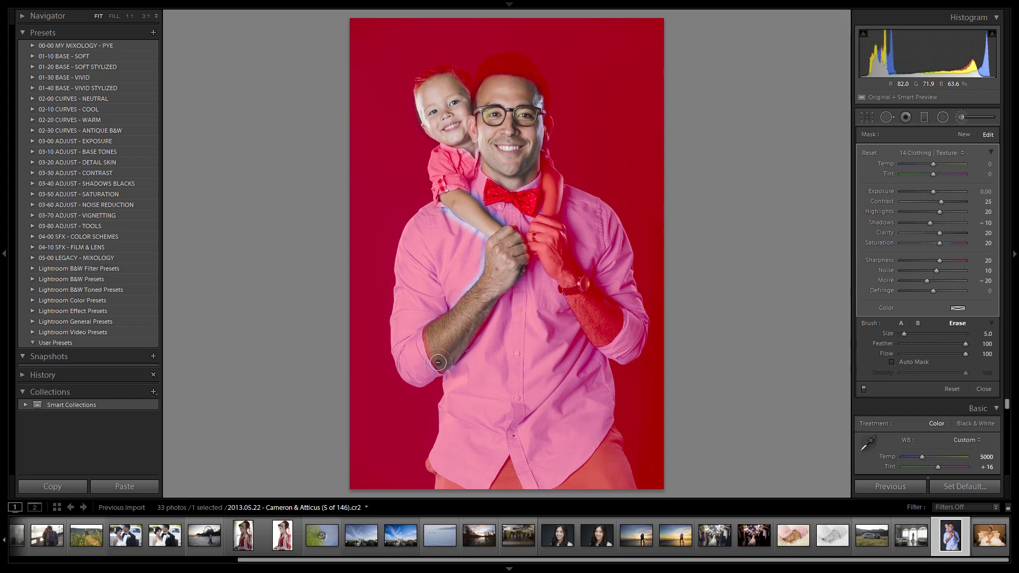
pyautogui.moveTo(471, 333)
pyautogui.mouseDown()
pyautogui.moveTo(441, 359)
pyautogui.moveTo(435, 339)
pyautogui.moveTo(487, 282)
pyautogui.mouseUp()
pyautogui.moveTo(536, 242)
pyautogui.mouseDown()
pyautogui.moveTo(546, 170)
pyautogui.moveTo(554, 206)
pyautogui.moveTo(556, 181)
pyautogui.moveTo(544, 243)
pyautogui.moveTo(541, 225)
pyautogui.moveTo(534, 243)
pyautogui.moveTo(542, 233)
pyautogui.moveTo(552, 243)
pyautogui.moveTo(557, 230)
pyautogui.moveTo(572, 285)
pyautogui.moveTo(559, 235)
pyautogui.moveTo(567, 275)
pyautogui.moveTo(546, 246)
pyautogui.moveTo(547, 262)
pyautogui.moveTo(583, 314)
pyautogui.moveTo(562, 251)
pyautogui.moveTo(587, 297)
pyautogui.moveTo(616, 313)
pyautogui.moveTo(602, 335)
pyautogui.moveTo(582, 307)
pyautogui.moveTo(594, 333)
pyautogui.moveTo(590, 313)
pyautogui.moveTo(604, 326)
pyautogui.moveTo(608, 306)
pyautogui.moveTo(566, 268)
pyautogui.moveTo(613, 326)
pyautogui.moveTo(613, 313)
pyautogui.moveTo(556, 243)
pyautogui.mouseUp()
pyautogui.press('alt')
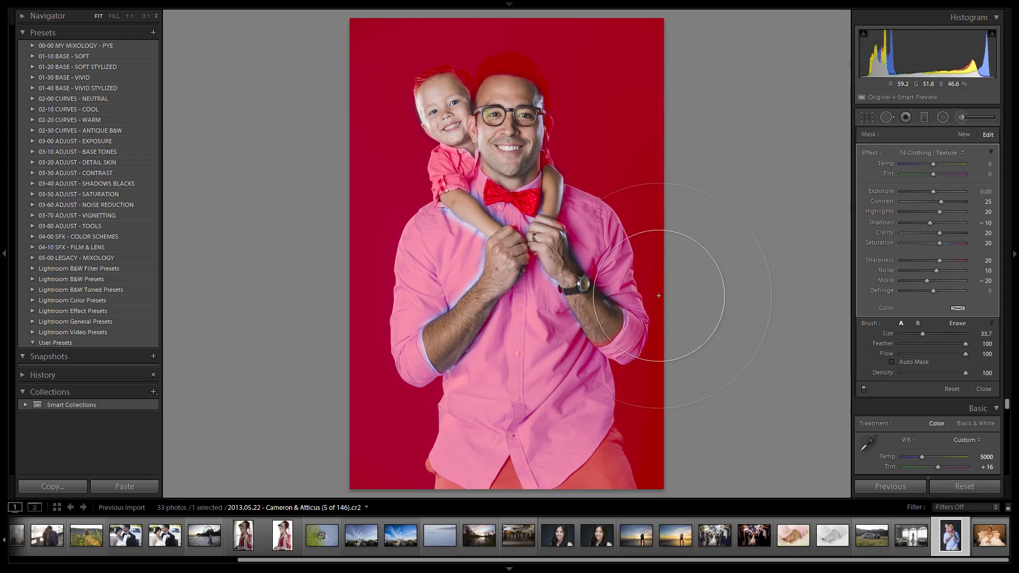
# Hide the mask overlay and paint the effect back onto the shirt beside the boy's arm and the man's hand at brush size 7.0
pyautogui.press('o')
pyautogui.click(478, 204)
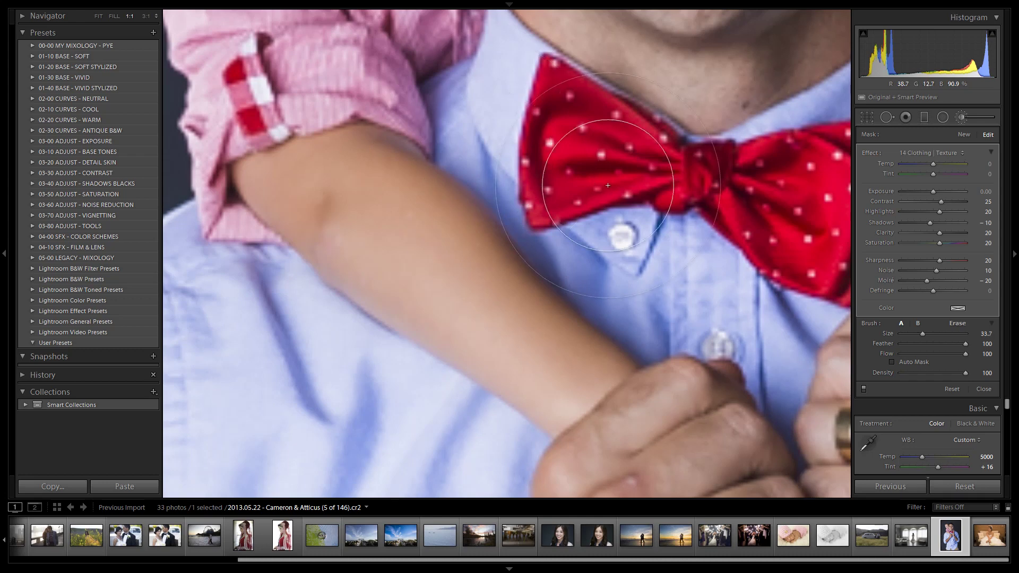
pyautogui.moveTo(920, 334)
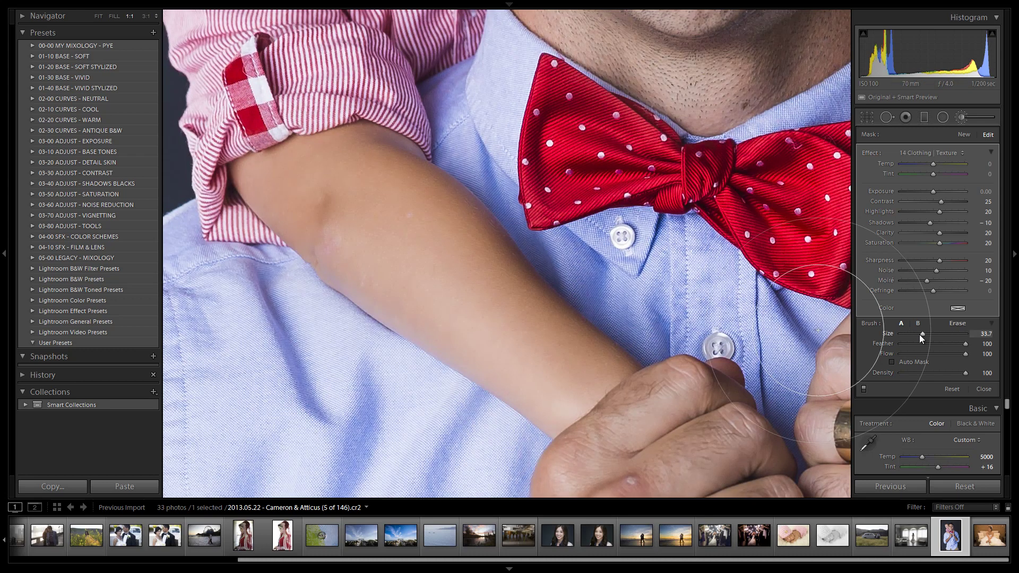
pyautogui.moveTo(927, 335); pyautogui.dragTo(909, 335)
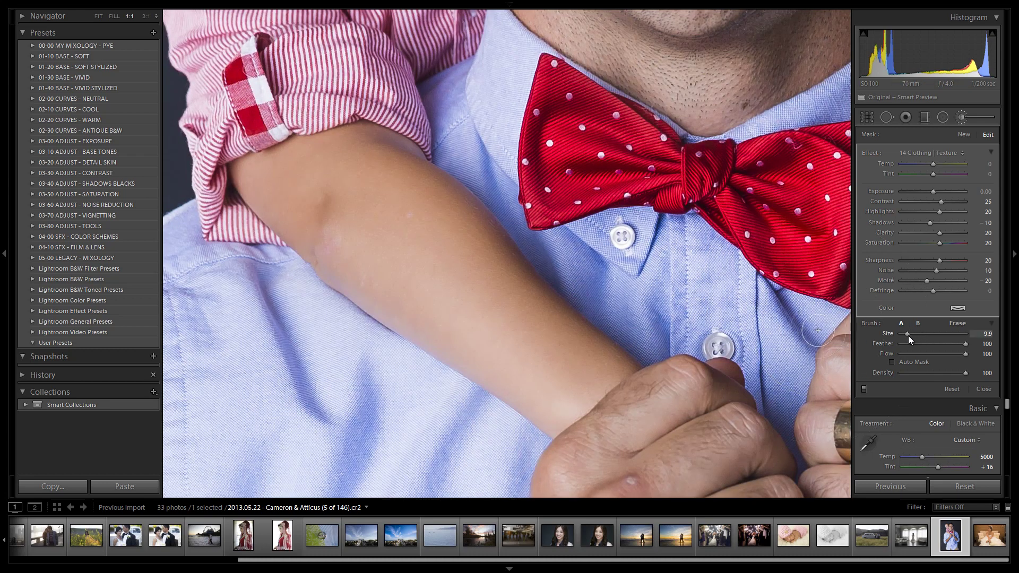
pyautogui.scroll(-1, 540, 222)
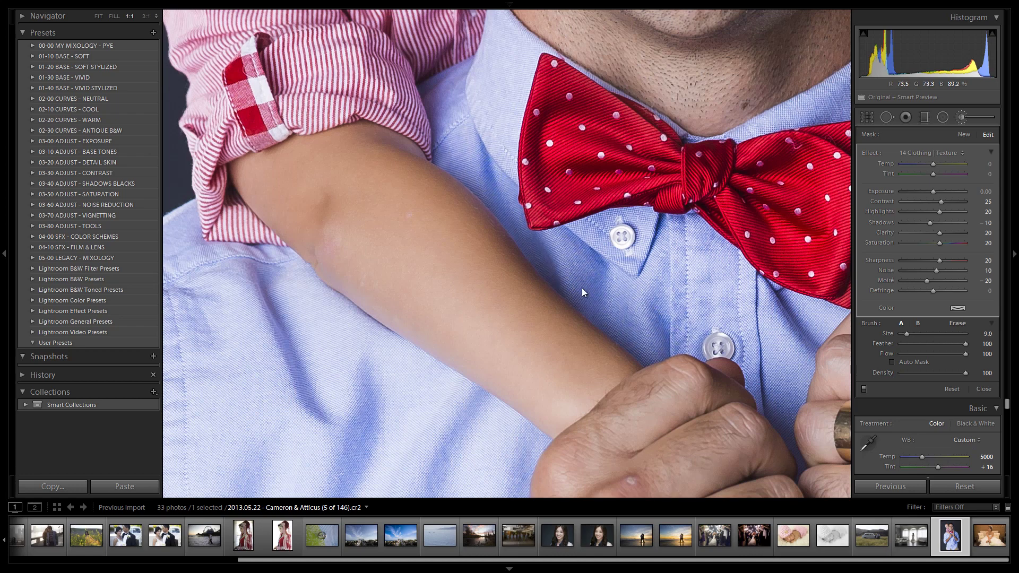
pyautogui.moveTo(570, 239); pyautogui.dragTo(638, 179)
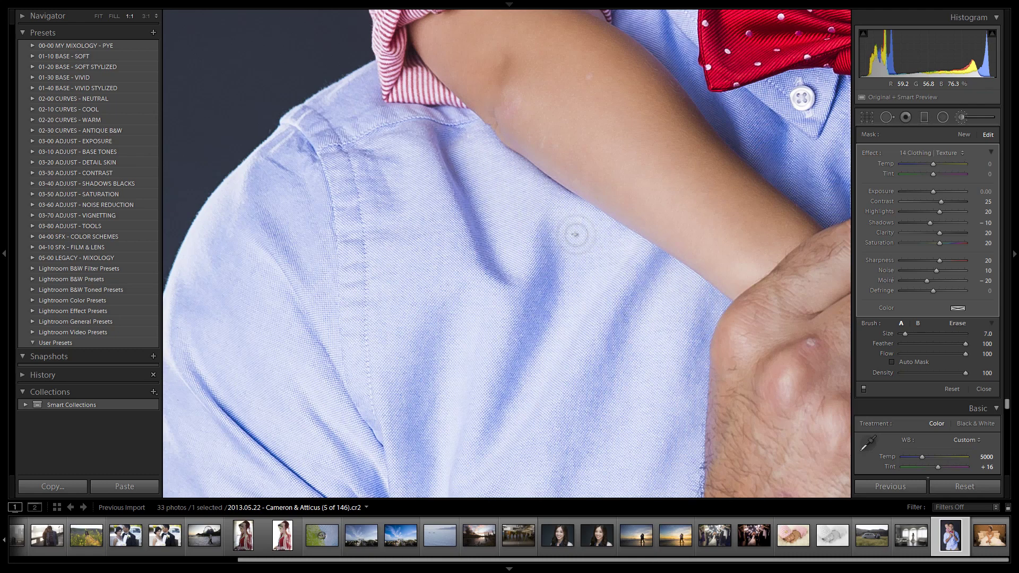
pyautogui.scroll(-1, 623, 237)
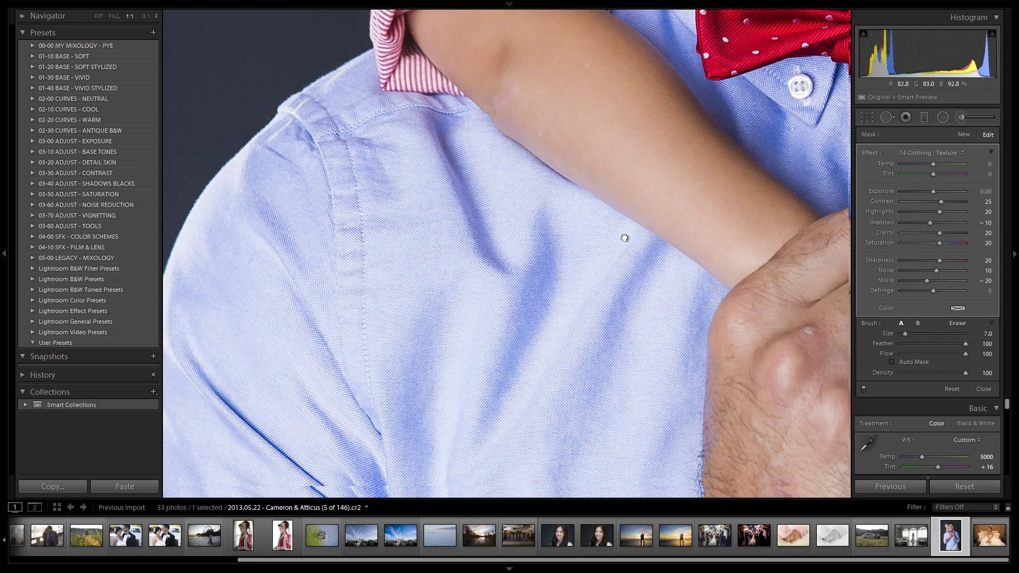
pyautogui.hotkey('ctrl', '=')
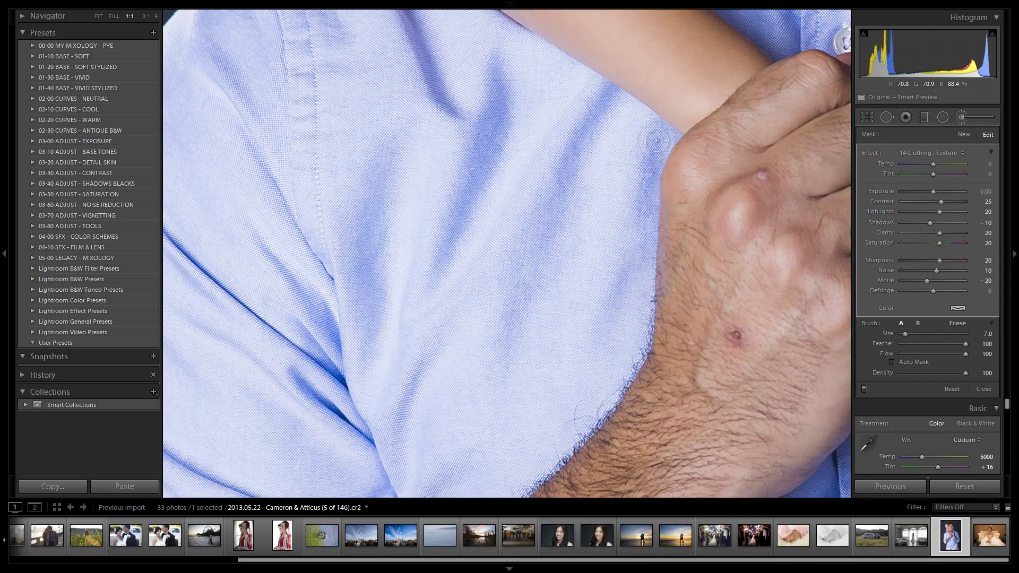
pyautogui.scroll(-4, 619, 169)
pyautogui.hscroll(2, 584, 117)
# Refine the Clothing | Texture mask along the hairy upper edge of the man's forearm and close the Adjustment Brush
pyautogui.press('alt')
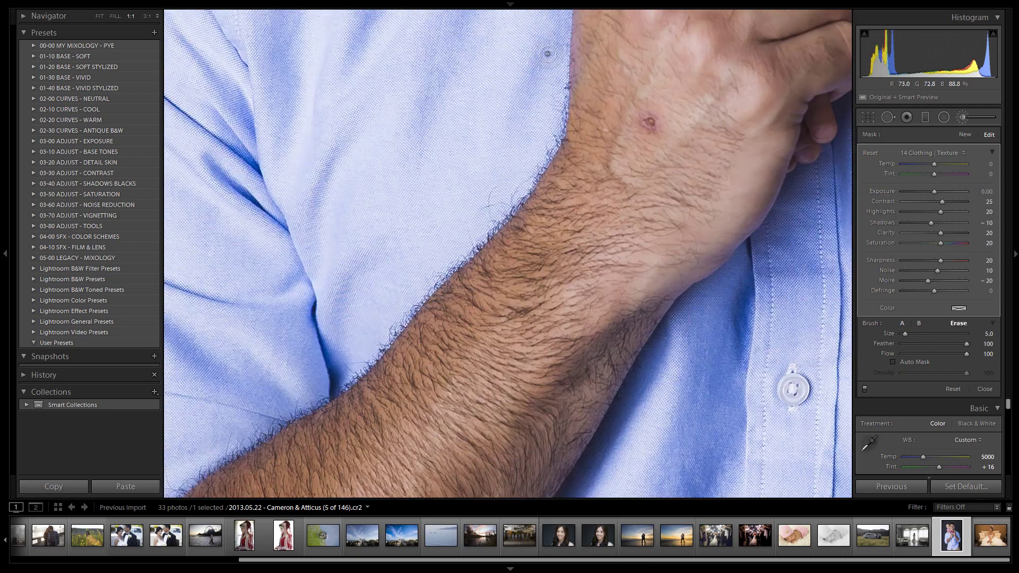
pyautogui.scroll(1, 543, 141)
pyautogui.hotkey('ctrl', 'z')
pyautogui.press('alt')
pyautogui.moveTo(523, 223); pyautogui.dragTo(327, 421)
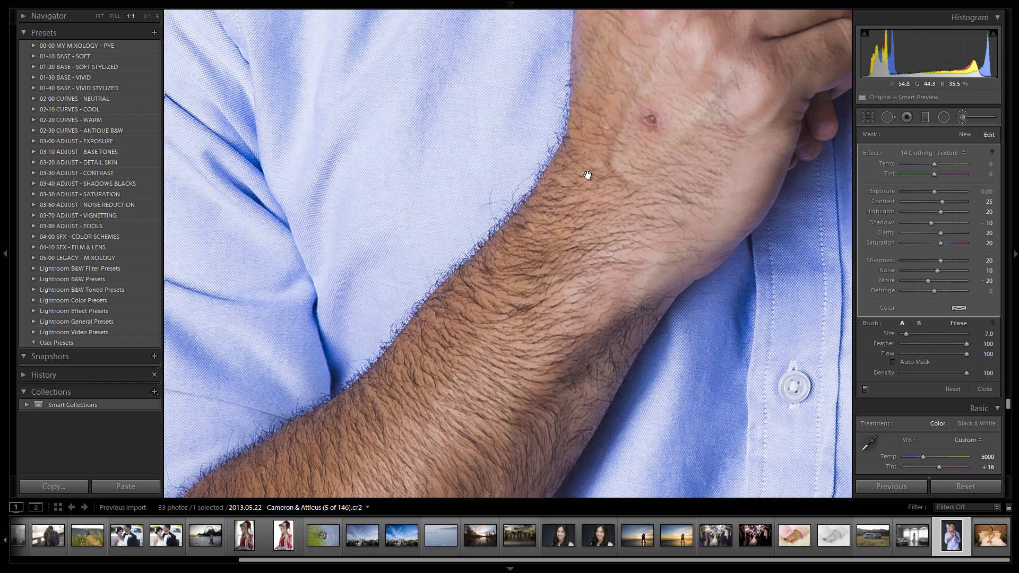
pyautogui.moveTo(584, 177); pyautogui.dragTo(596, 160)
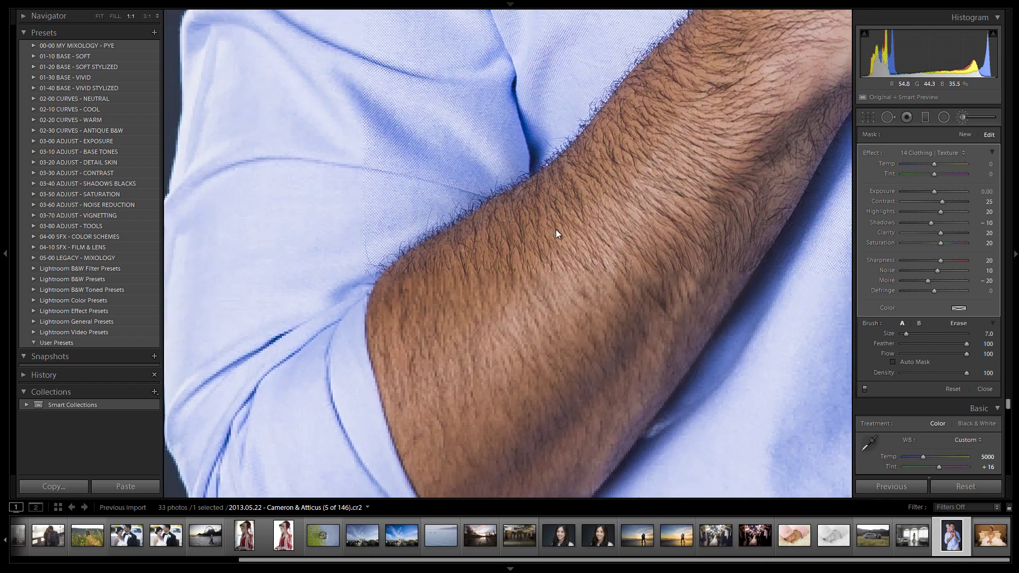
pyautogui.press('z')
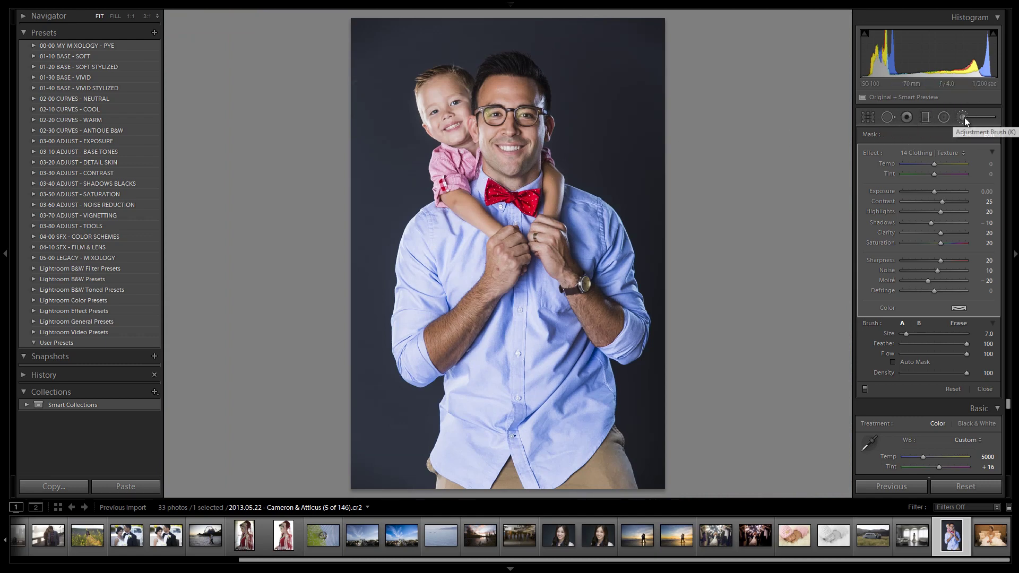
pyautogui.press('k')
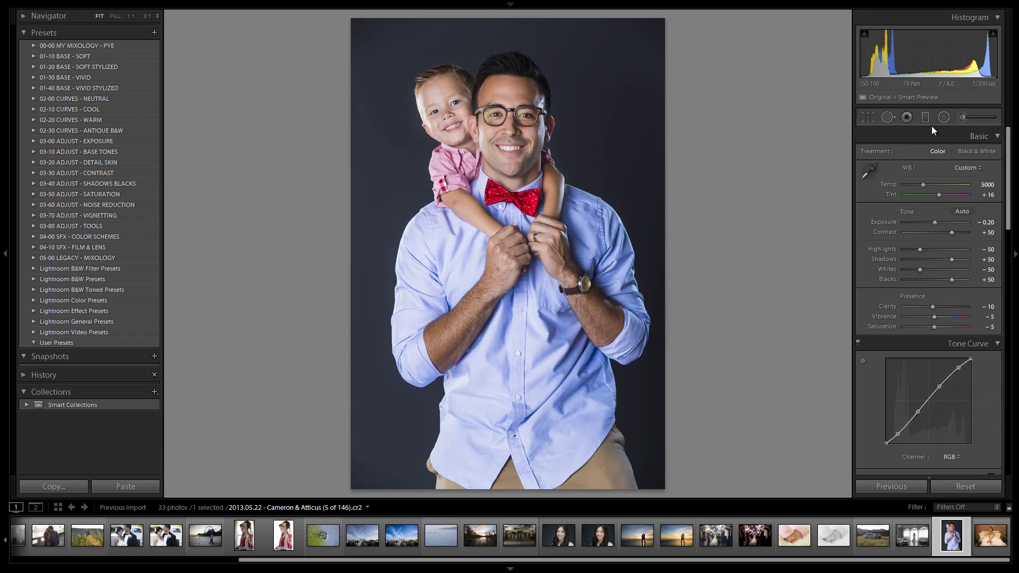
pyautogui.click(960, 117)
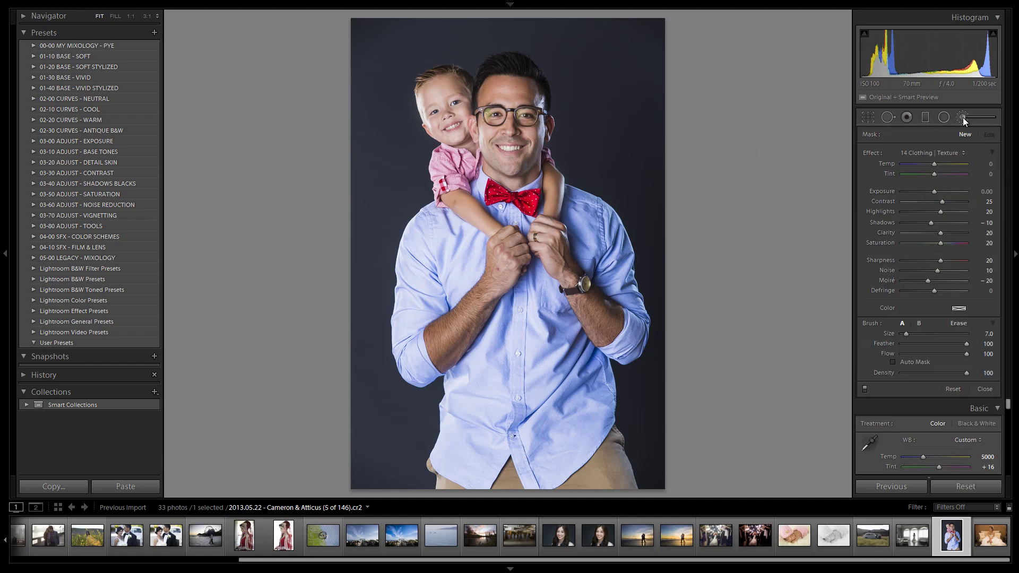
pyautogui.click(950, 153)
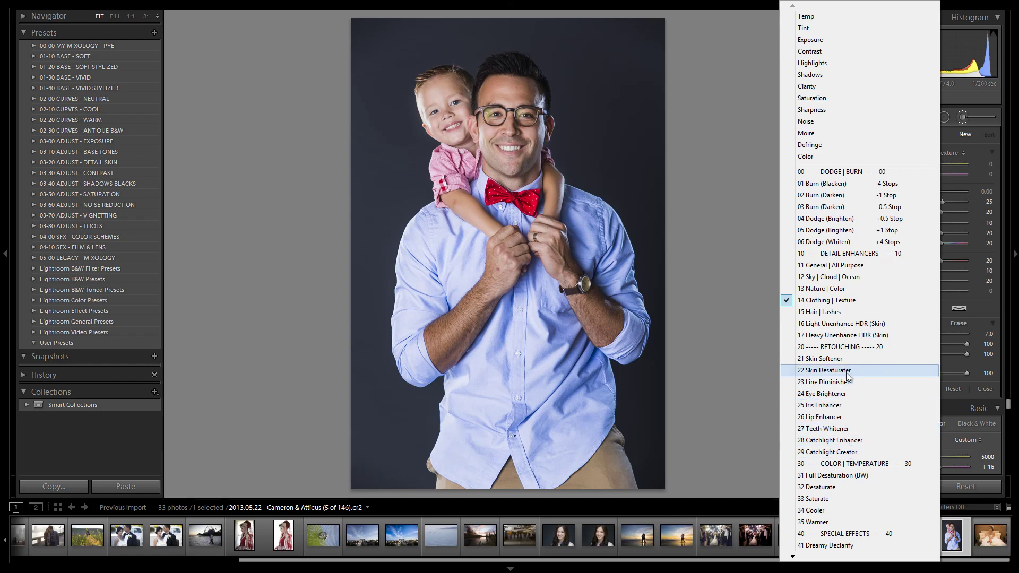
pyautogui.click(954, 129)
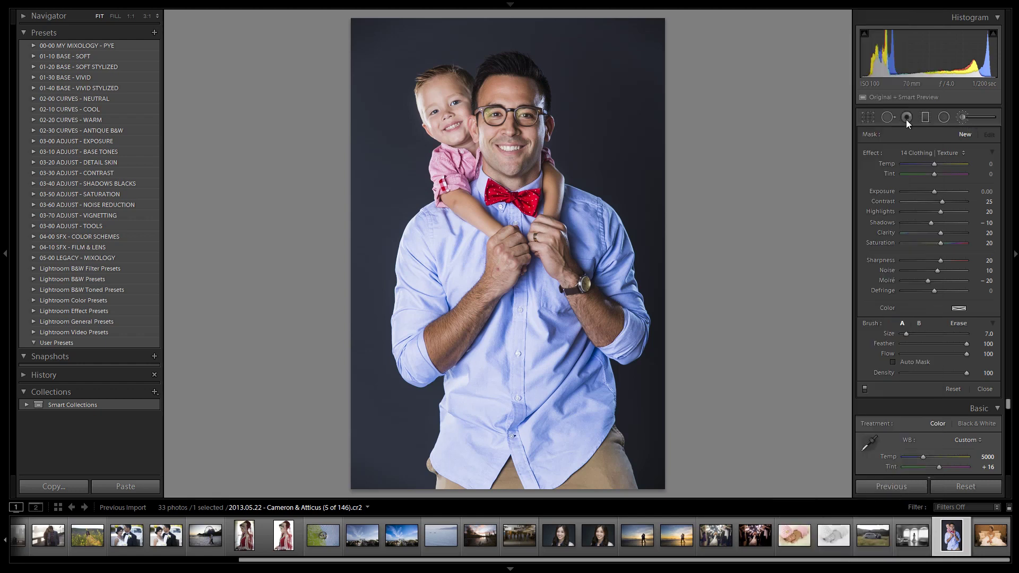
# Heal the red sore on the back of the man's hand with the Spot Removal tool at size 21
pyautogui.click(887, 117)
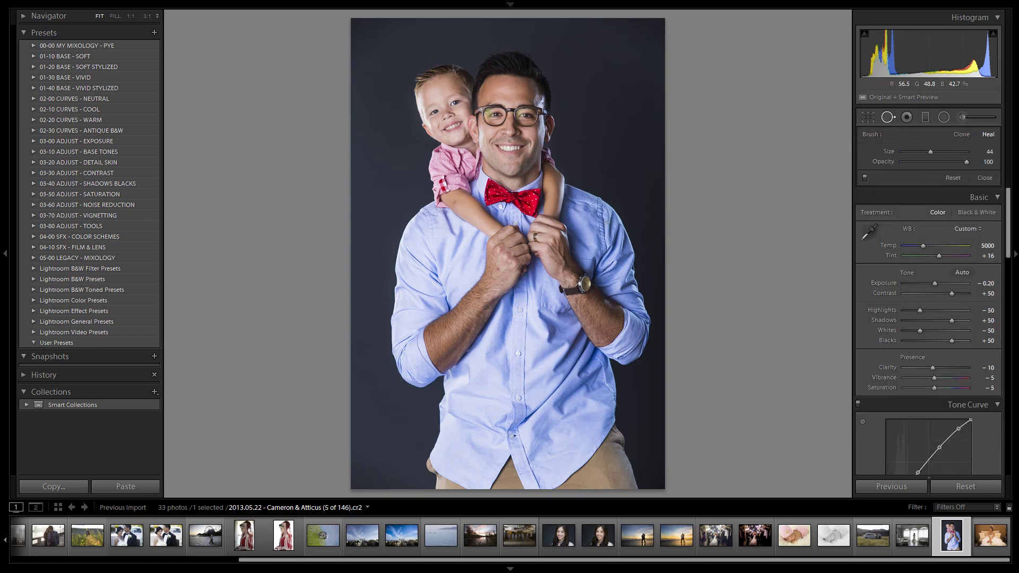
pyautogui.press('z')
pyautogui.scroll(-3, 480, 264)
pyautogui.click(480, 263)
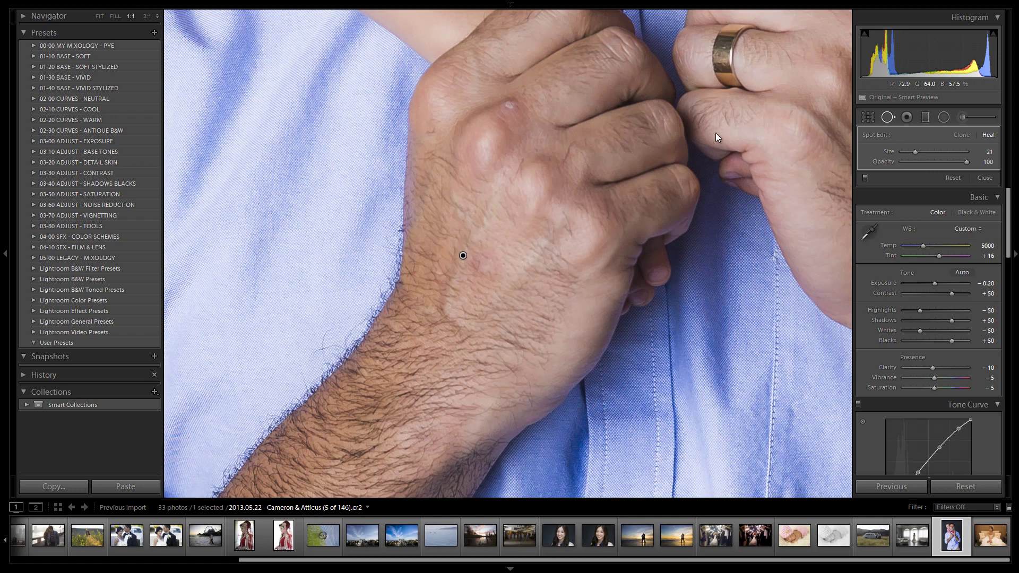
# Heal the small blemish near the man's knuckle using skin just below it as the source, and close Spot Removal
pyautogui.scroll(-3, 507, 106)
pyautogui.click(507, 106)
pyautogui.moveTo(514, 151); pyautogui.dragTo(509, 128)
pyautogui.click(884, 120)
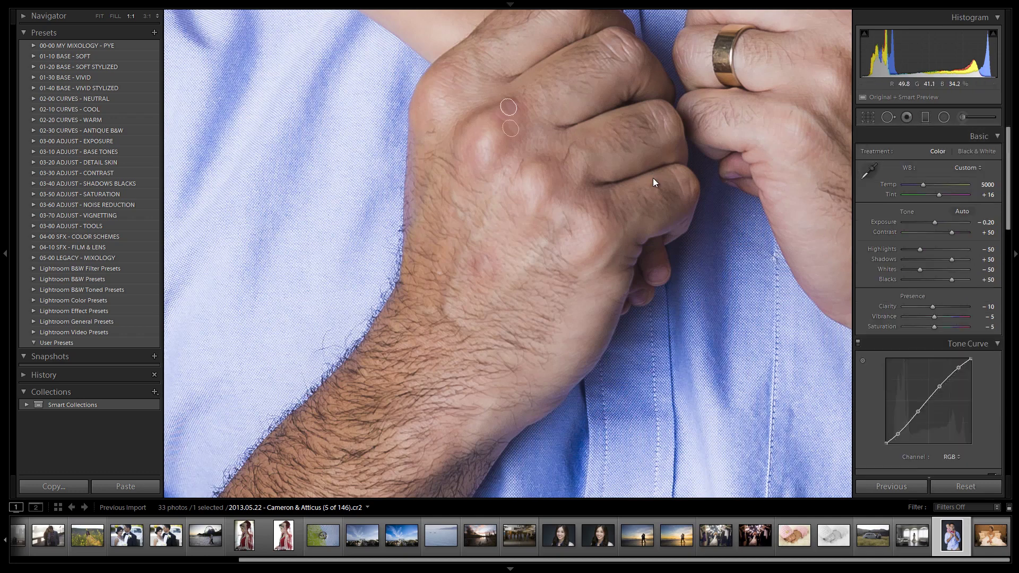
pyautogui.click(593, 159)
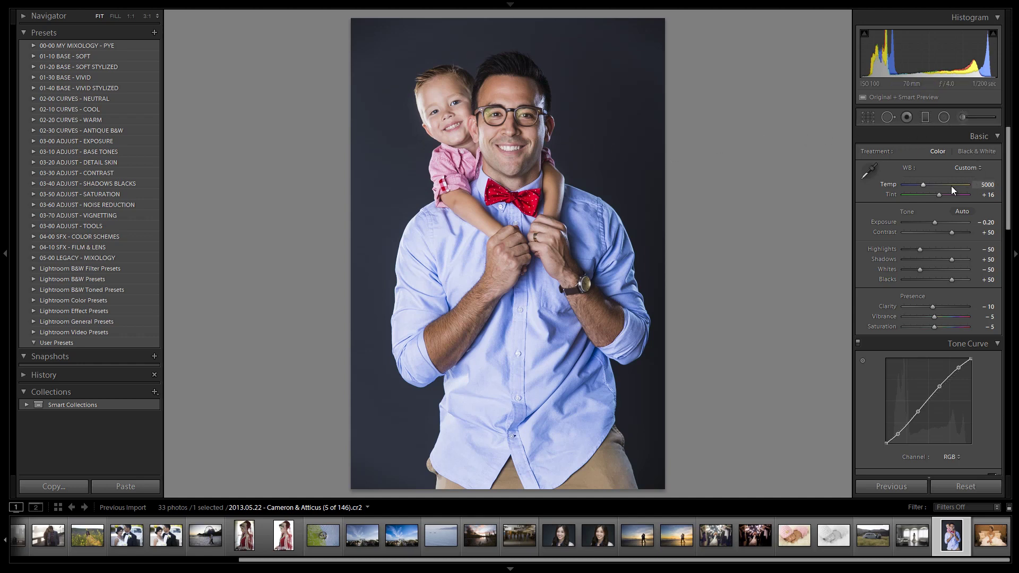
pyautogui.hotkey('shift', 'Up')
pyautogui.hotkey('shift', 'Down')
# Add a Graduated Filter with the 03 Burn (Darken) preset from the photo's bottom edge up to the man's forearms, with exposure at -0.30
pyautogui.click(925, 118)
pyautogui.click(924, 151)
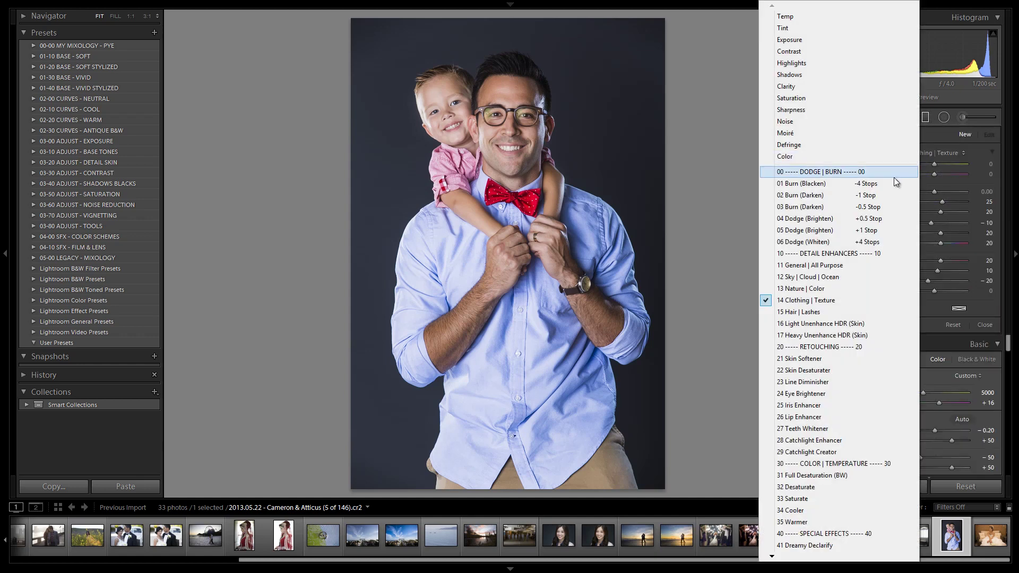
pyautogui.click(828, 208)
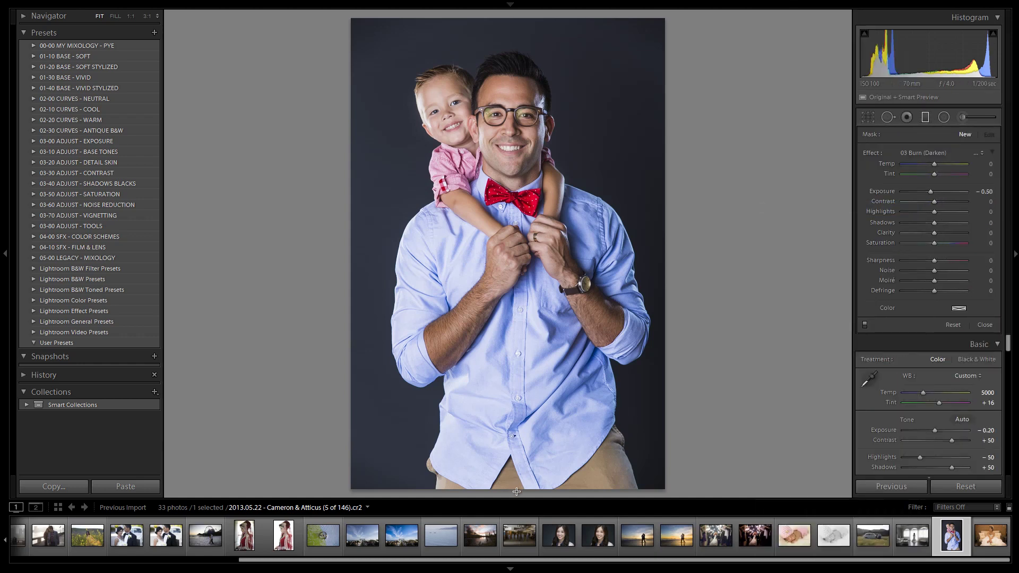
pyautogui.moveTo(517, 490); pyautogui.dragTo(516, 275)
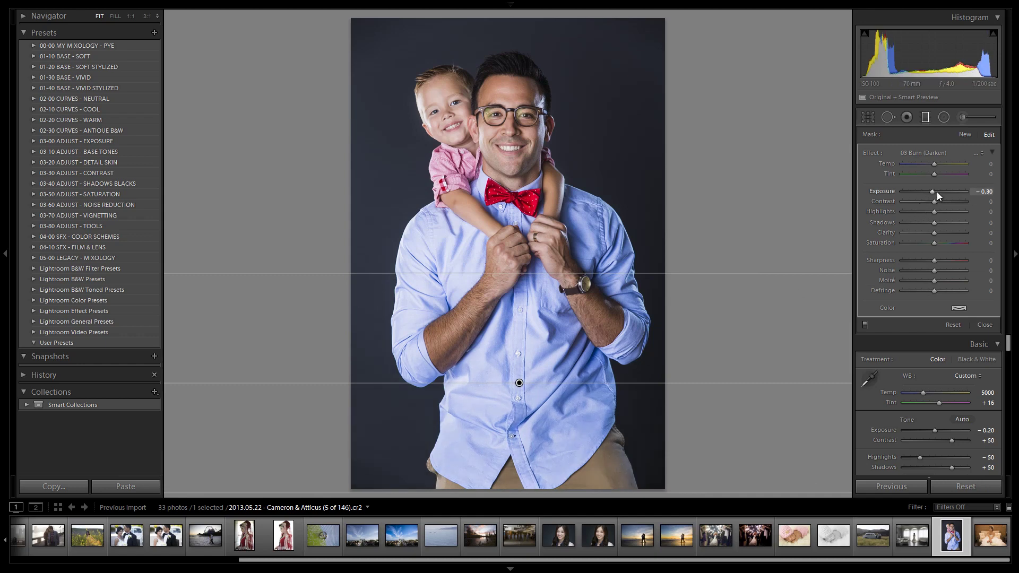
pyautogui.press('Up')
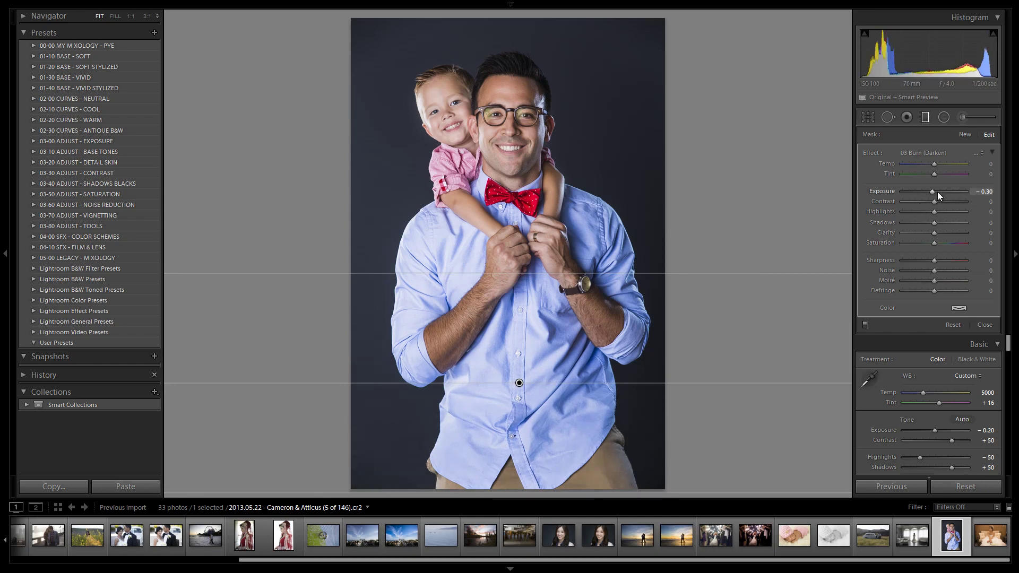
pyautogui.click(926, 118)
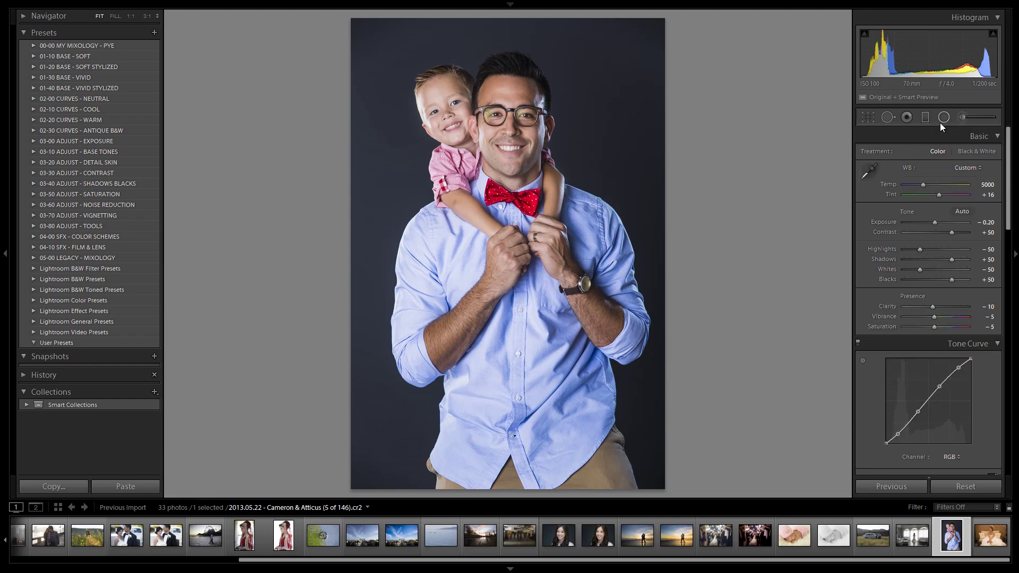
# Add a large Radial Filter with 03 Burn (Darken) centred on the man's face and reaching his shirt hem, at feather 80 and exposure -0.40
pyautogui.click(942, 120)
pyautogui.moveTo(486, 132); pyautogui.dragTo(783, 464)
pyautogui.moveTo(503, 143); pyautogui.dragTo(536, 165)
pyautogui.press('shift')
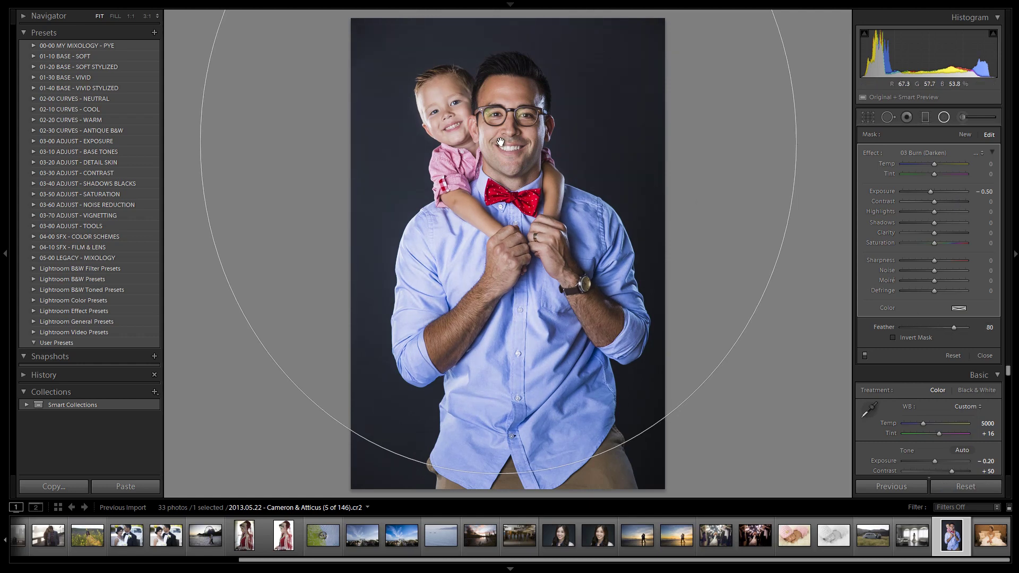
pyautogui.press('Delete')
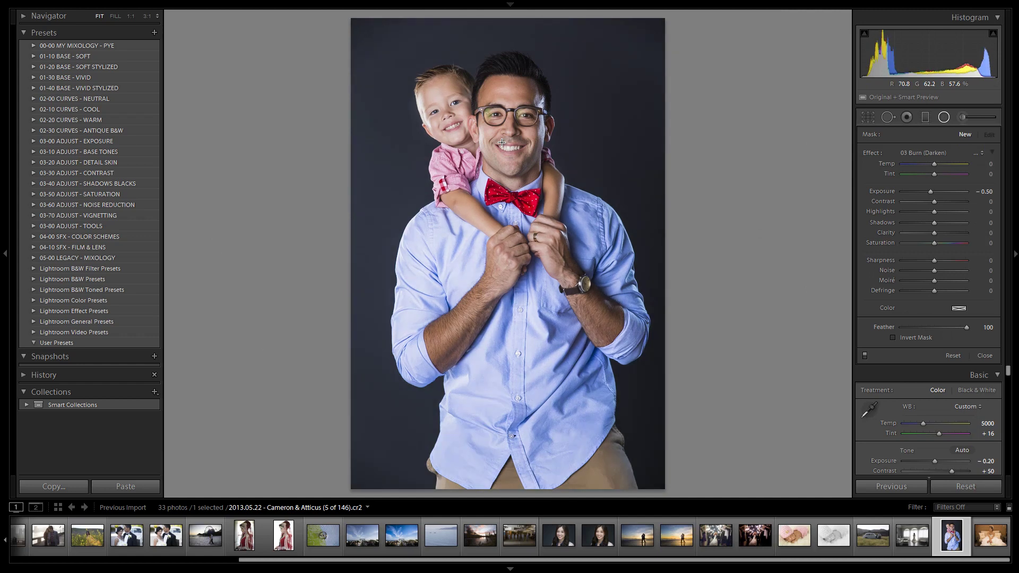
pyautogui.hotkey('ctrl', 'z')
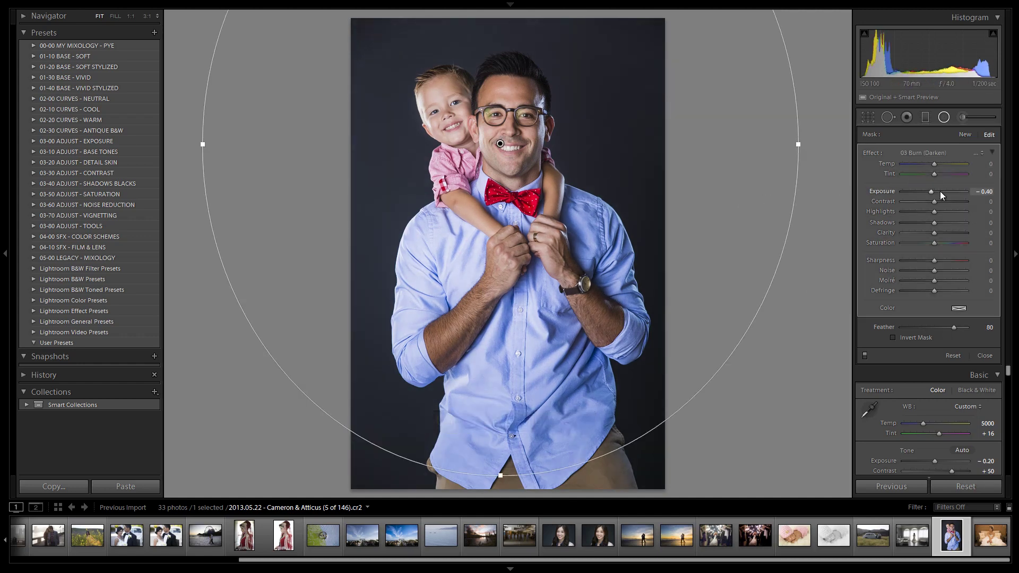
pyautogui.click(944, 116)
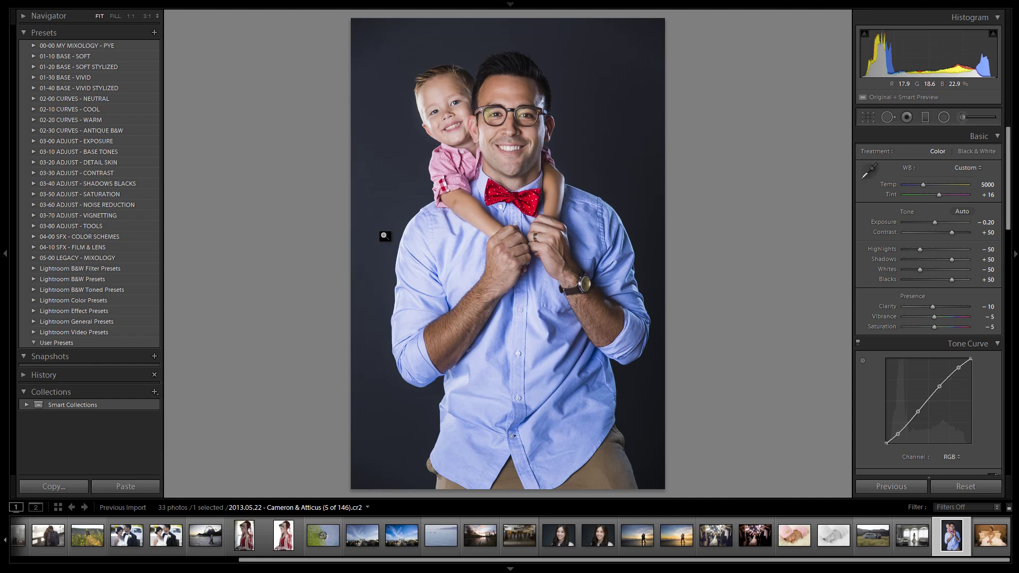
# Compare the before and after versions of the portrait to examine the overall effect of the edits
pyautogui.press('\\')
pyautogui.press('\\')
pyautogui.press('\\')
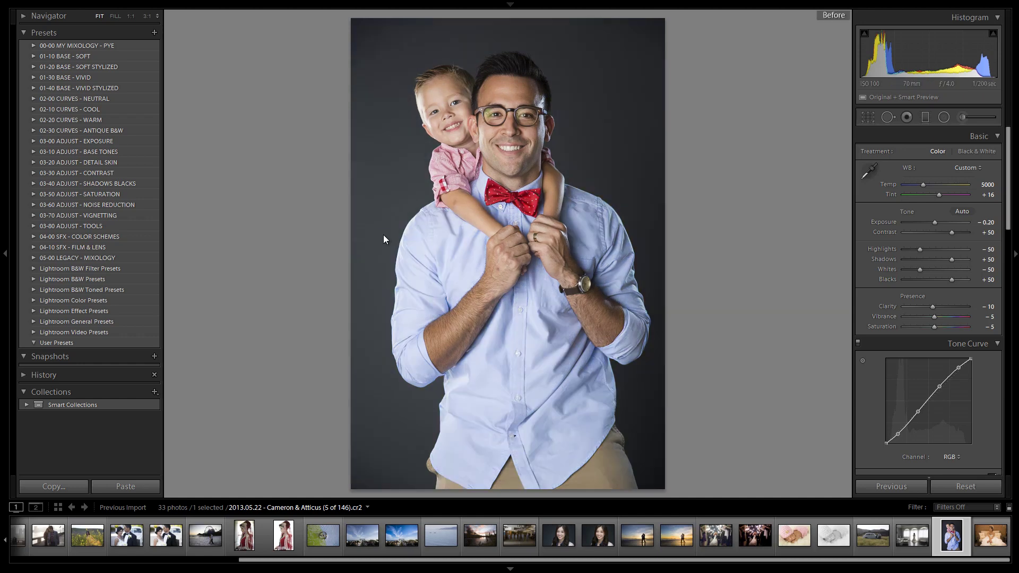
pyautogui.press('\\')
pyautogui.press('\\')
pyautogui.press('\\')
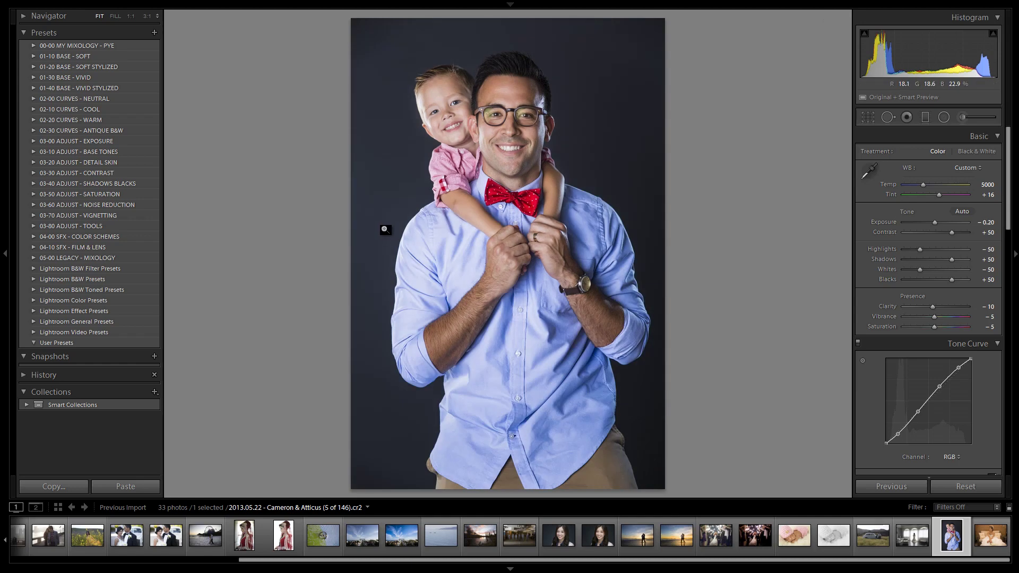
pyautogui.press('\\')
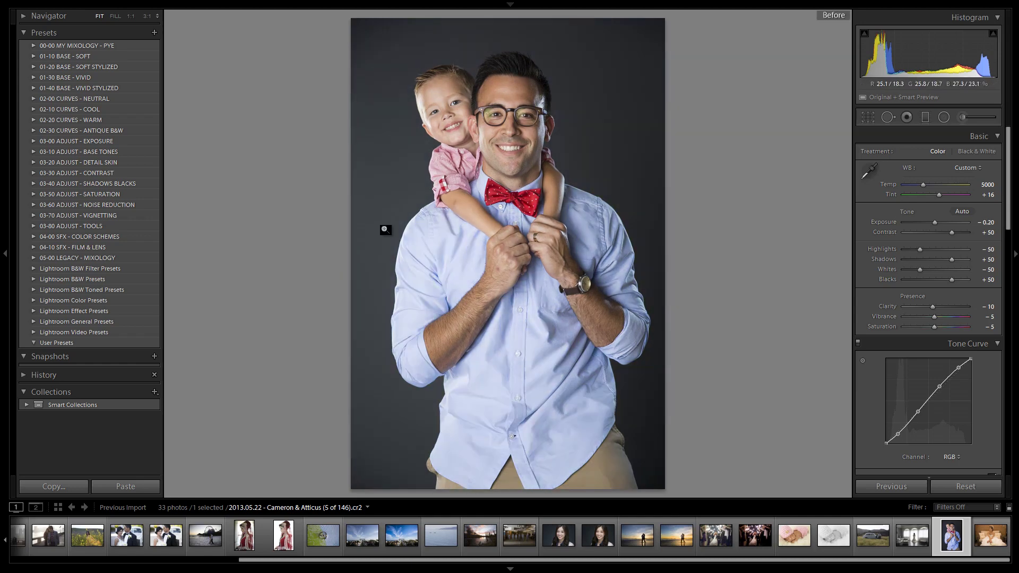
pyautogui.press('\\')
pyautogui.press('\\')
pyautogui.press('\\')
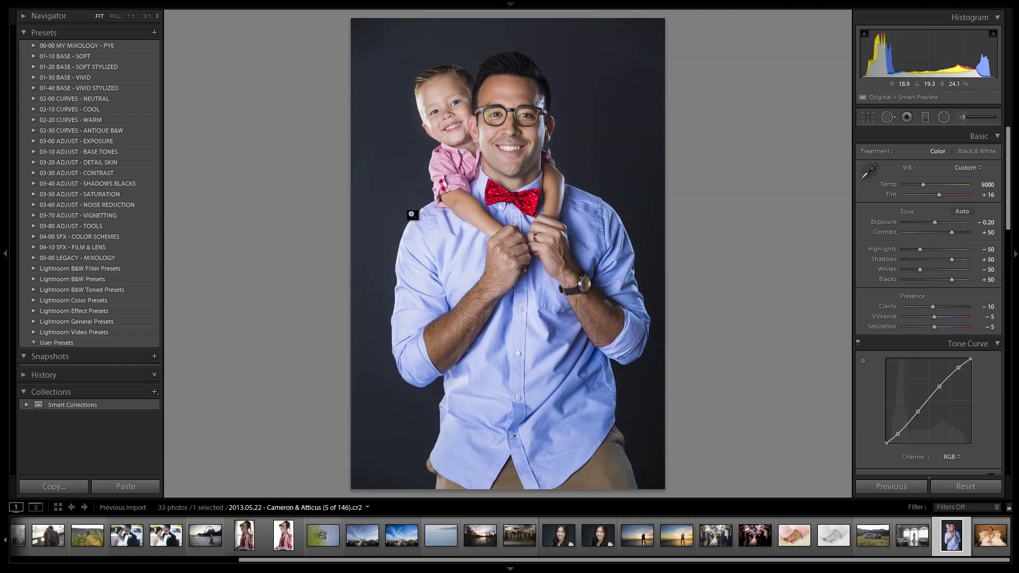
pyautogui.press('\\')
pyautogui.press('\\')
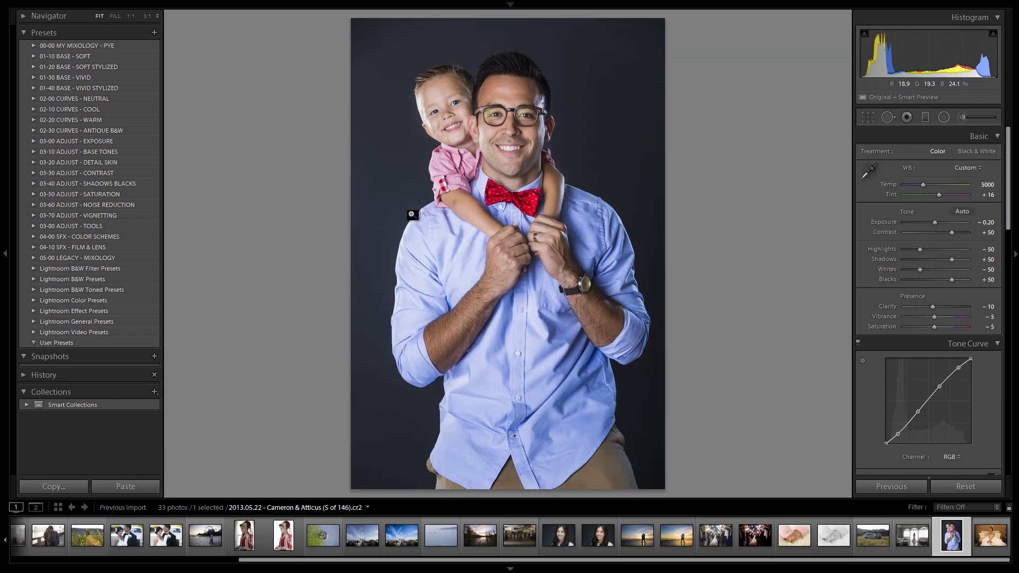